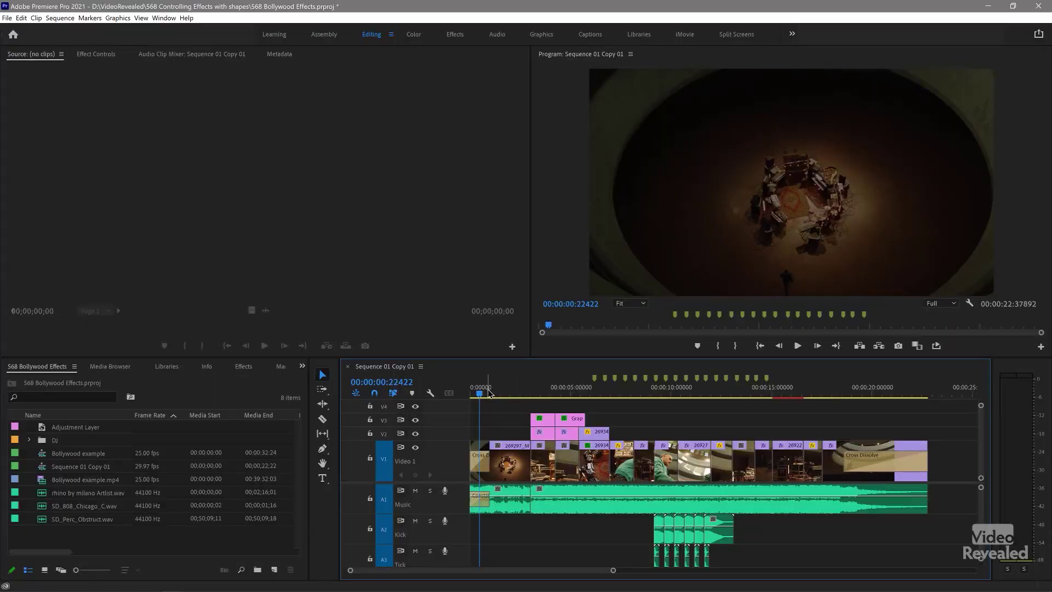
# Step: Preview the opening of the sequence, from the fade-in to the standing DJ shot at about three seconds
pyautogui.click(484, 393)
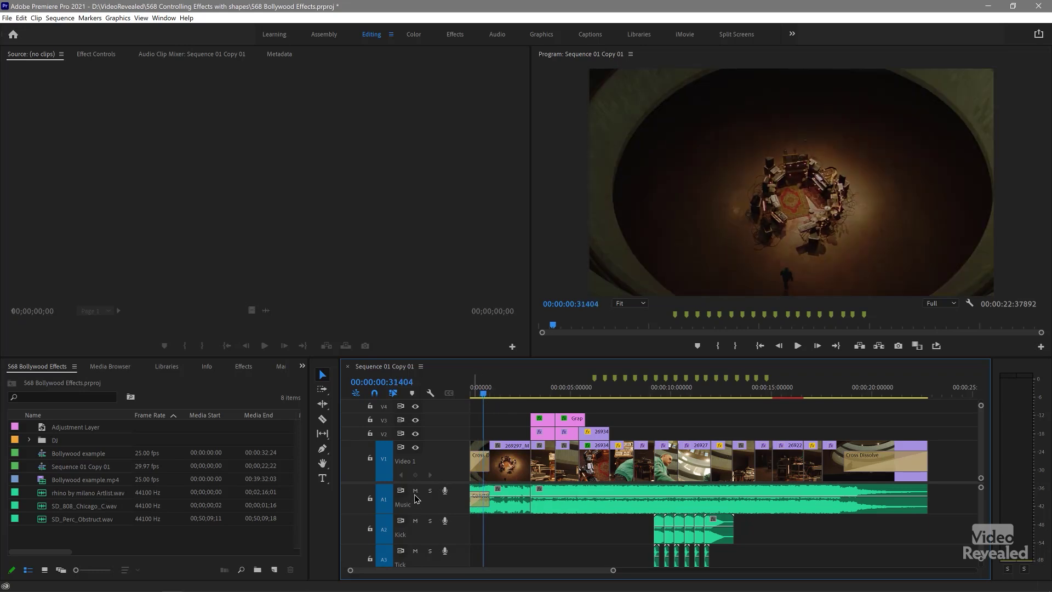
pyautogui.click(505, 393)
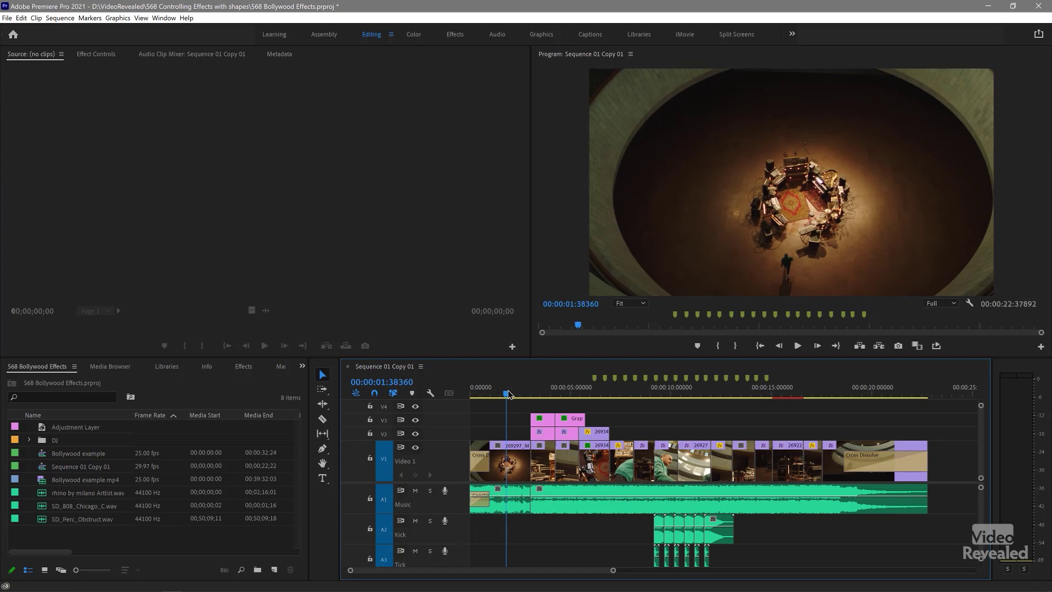
pyautogui.press('space')
pyautogui.click(539, 390)
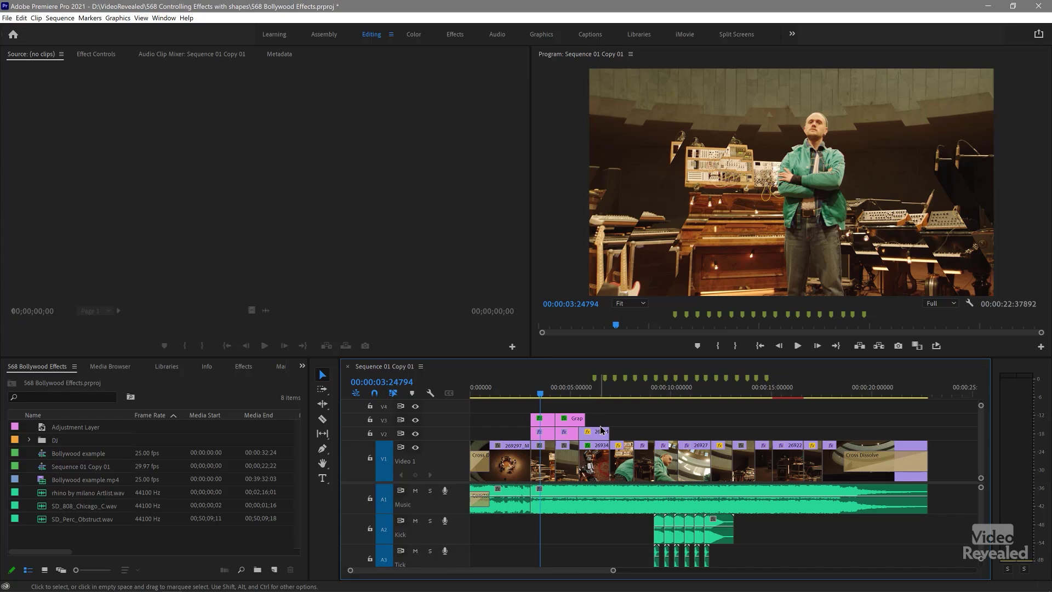
# Step: Inspect the stacked Graphic, adjustment layer and DJ clip at about three seconds in the timeline
pyautogui.press('=')
pyautogui.press('=')
pyautogui.press('=')
pyautogui.scroll(-5, 700, 457)
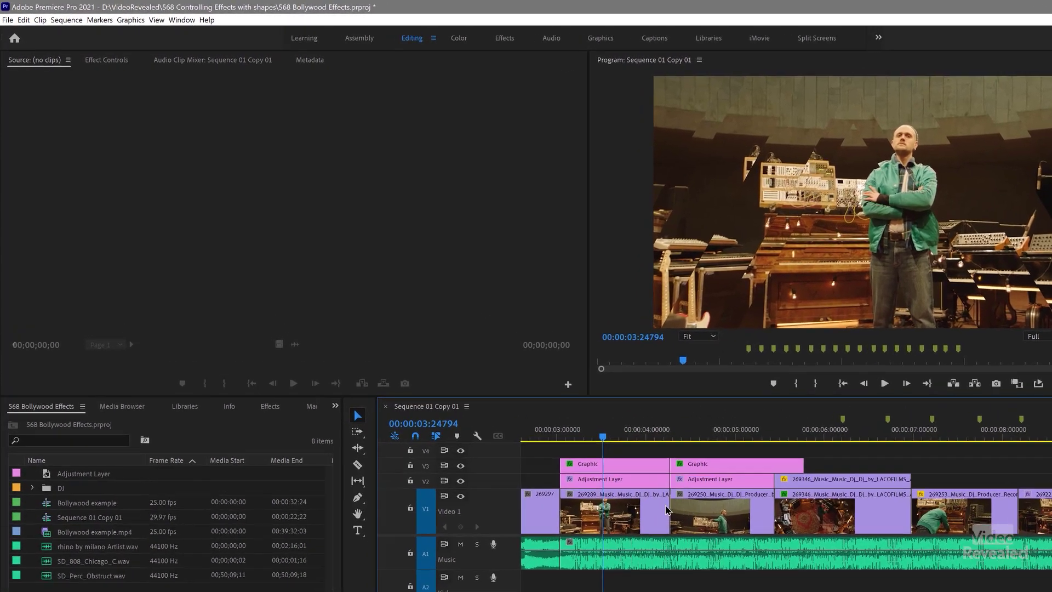
pyautogui.click(650, 504)
pyautogui.click(653, 486)
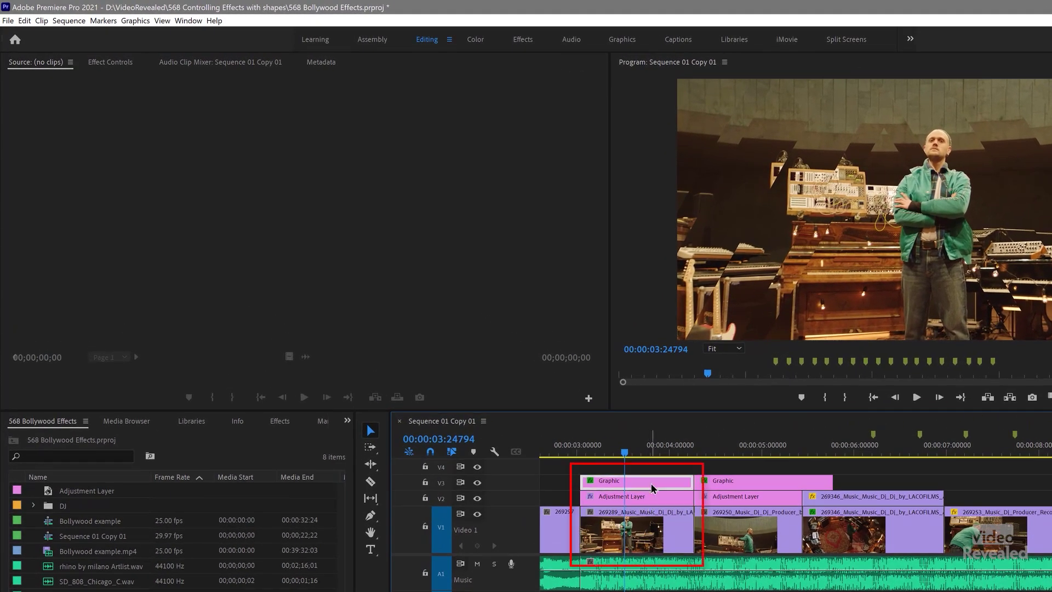
pyautogui.click(622, 446)
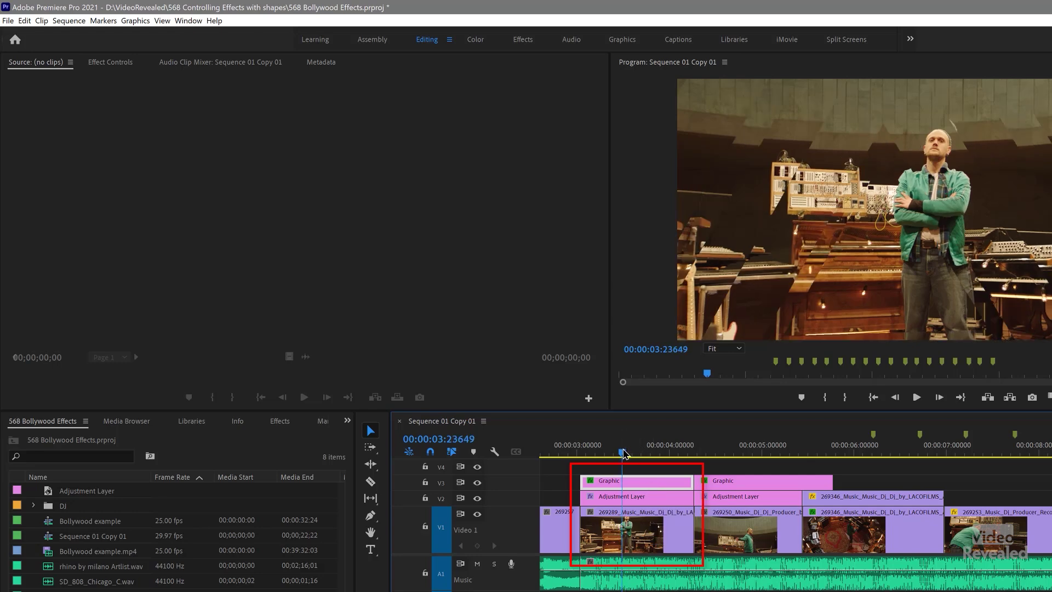
pyautogui.click(634, 539)
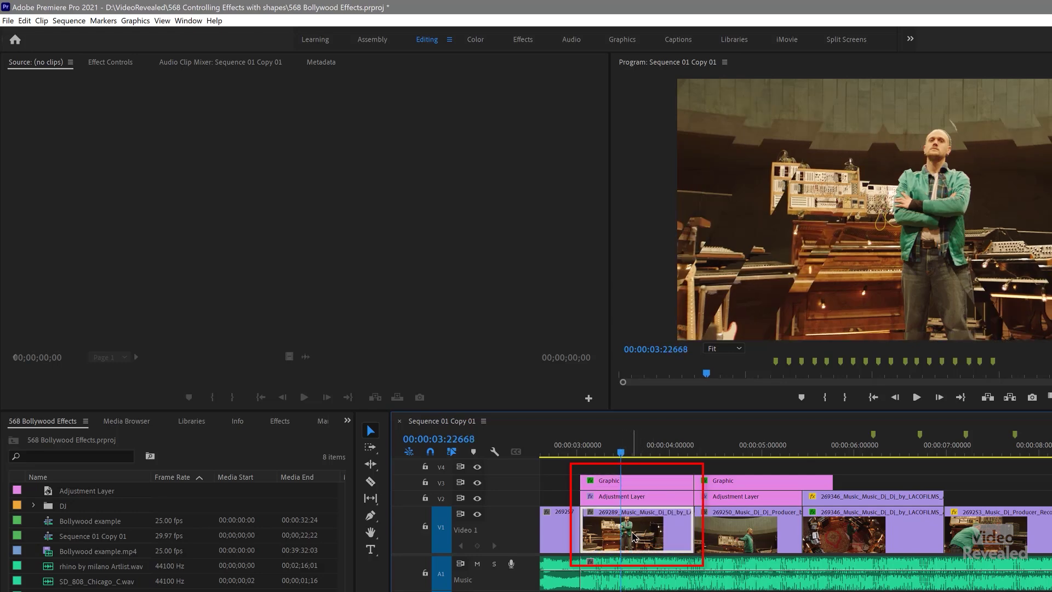
# Step: Switch the output of video tracks V1, V2 and V3 off and back on to check what each layer contributes
pyautogui.click(477, 498)
pyautogui.click(477, 482)
pyautogui.click(636, 451)
pyautogui.moveTo(644, 455); pyautogui.dragTo(637, 455)
pyautogui.click(478, 514)
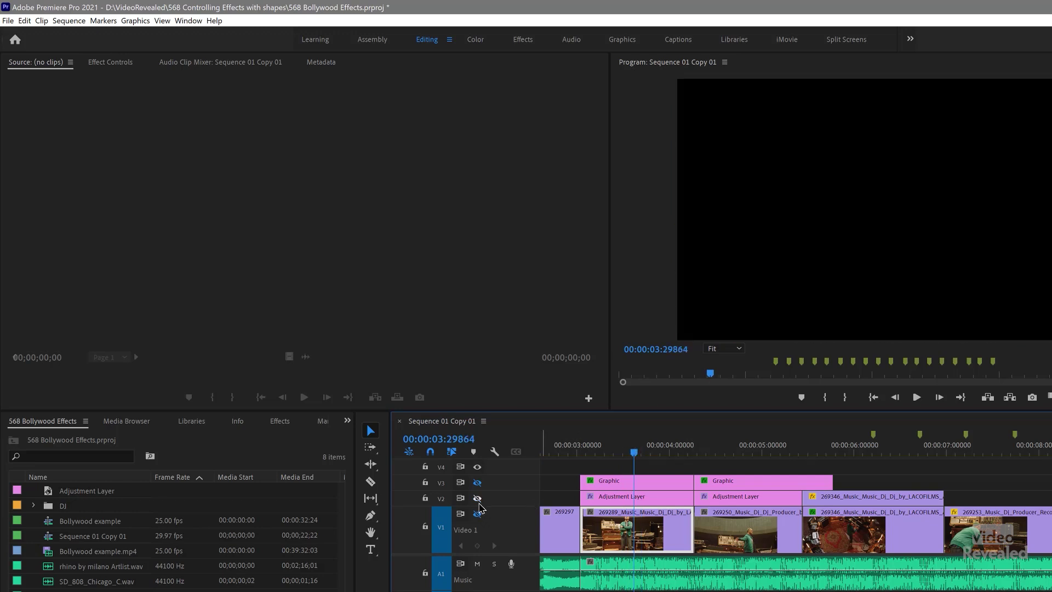
pyautogui.moveTo(625, 454)
pyautogui.mouseDown()
pyautogui.moveTo(614, 455)
pyautogui.moveTo(623, 455)
pyautogui.mouseUp()
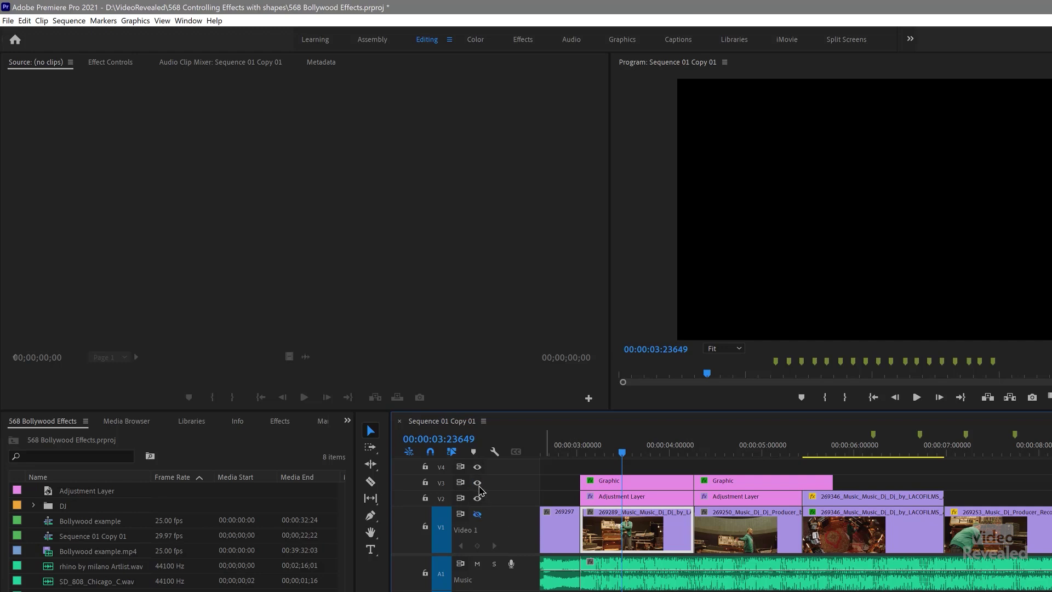
pyautogui.click(477, 515)
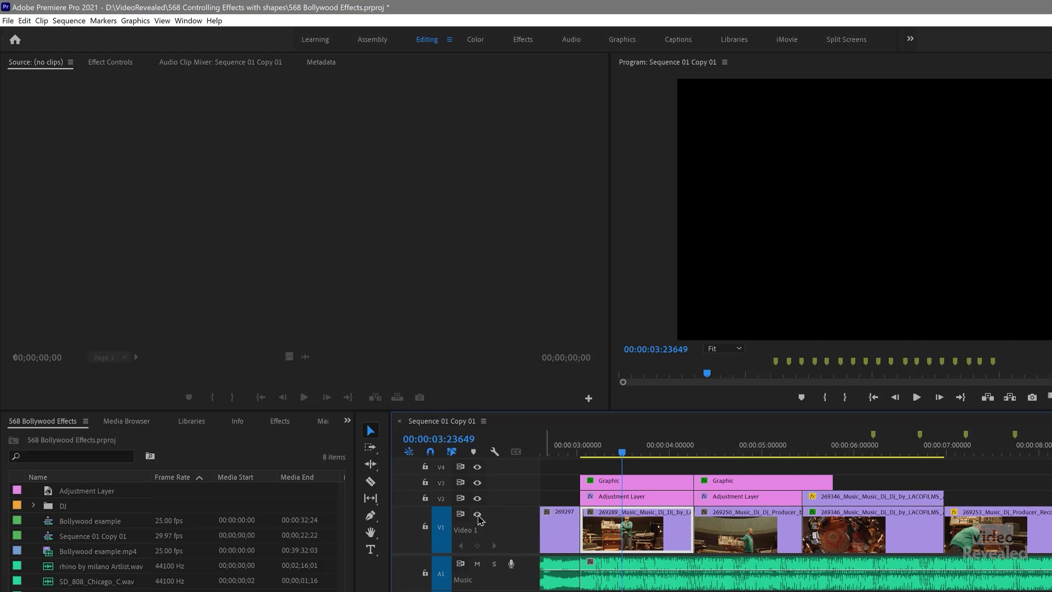
# Step: Show the effect controls of the first adjustment layer on V2 and collapse its effect settings
pyautogui.click(626, 487)
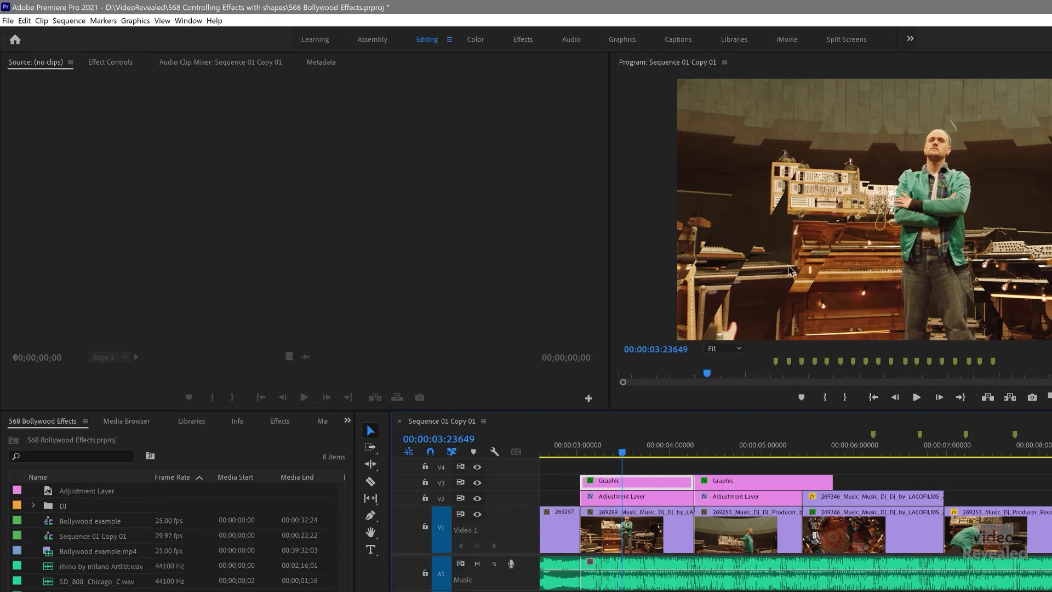
pyautogui.click(629, 500)
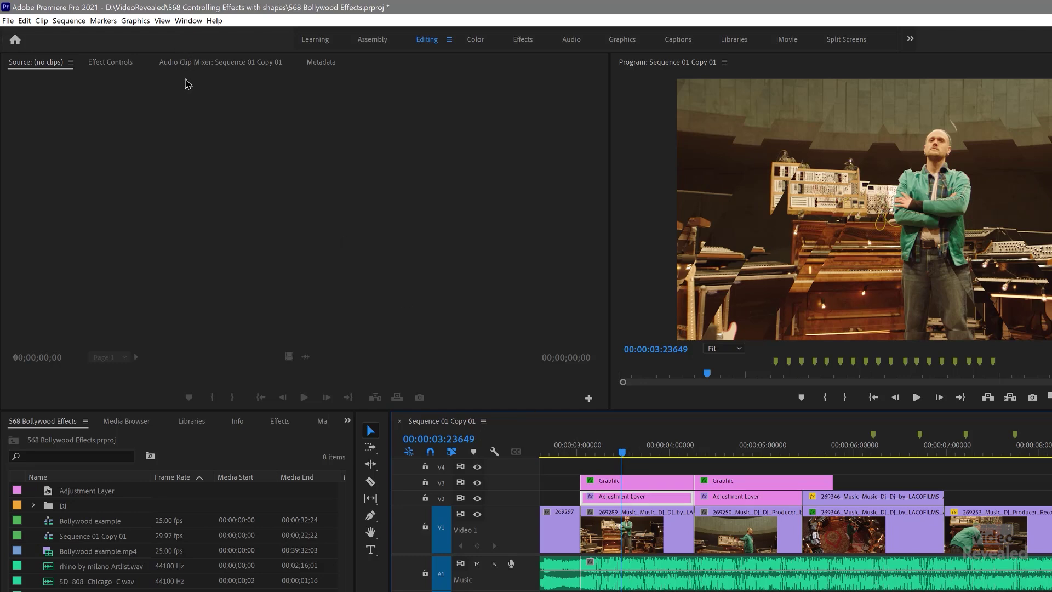
pyautogui.click(116, 64)
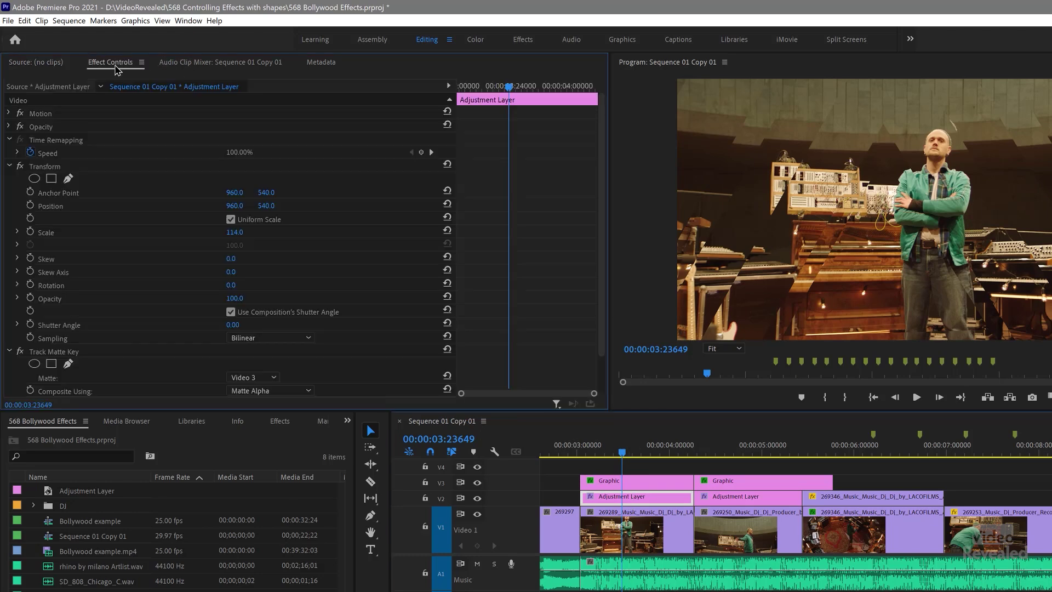
pyautogui.click(10, 166)
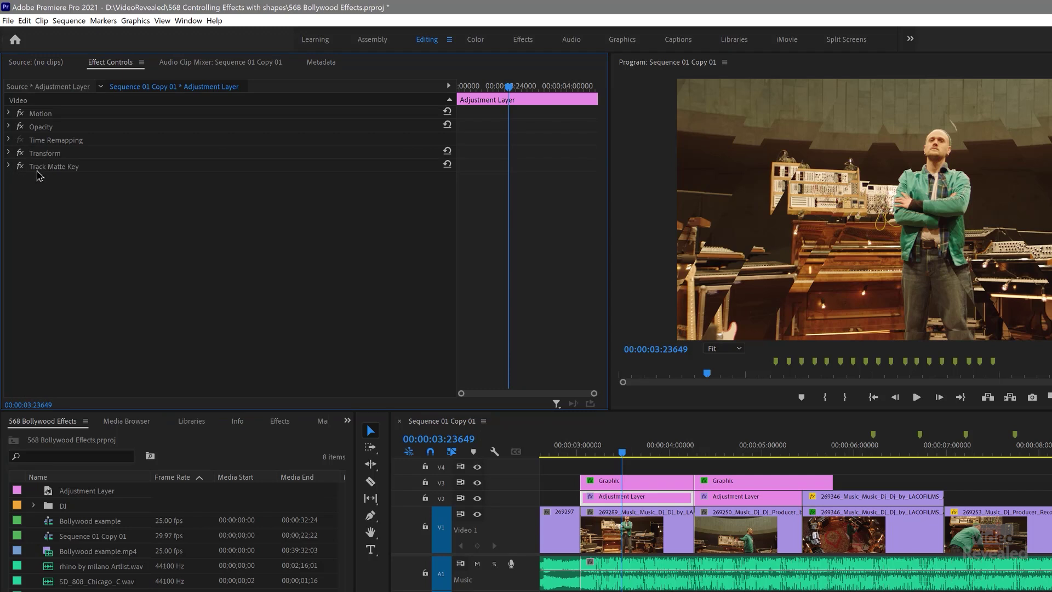
# Step: Toggle the adjustment layer's Transform effect off and on, try a larger Scale, and undo the scale change
pyautogui.click(20, 153)
pyautogui.click(21, 153)
pyautogui.click(9, 154)
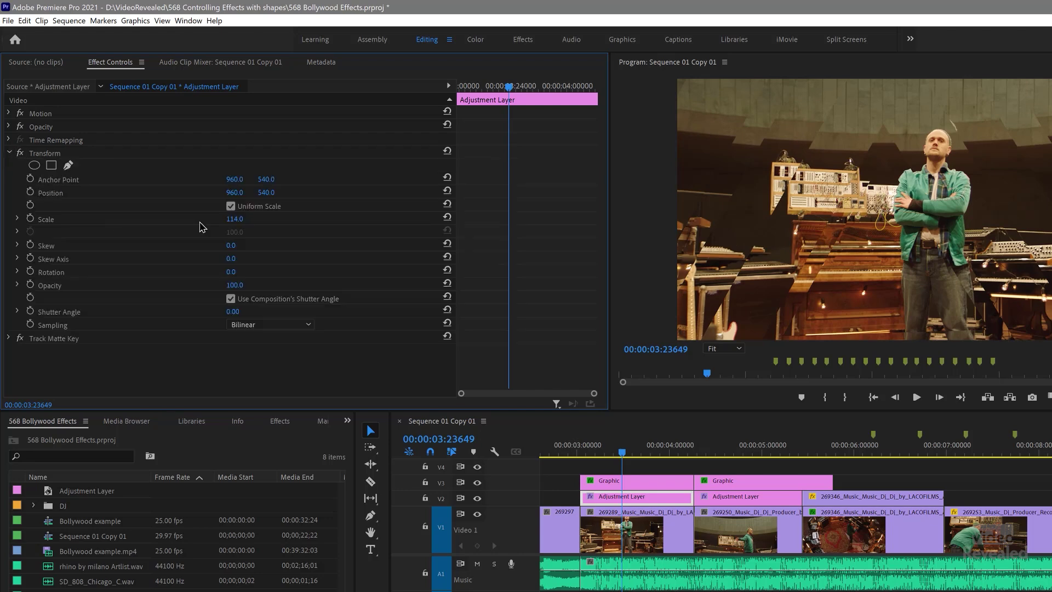
pyautogui.moveTo(234, 220); pyautogui.dragTo(243, 219)
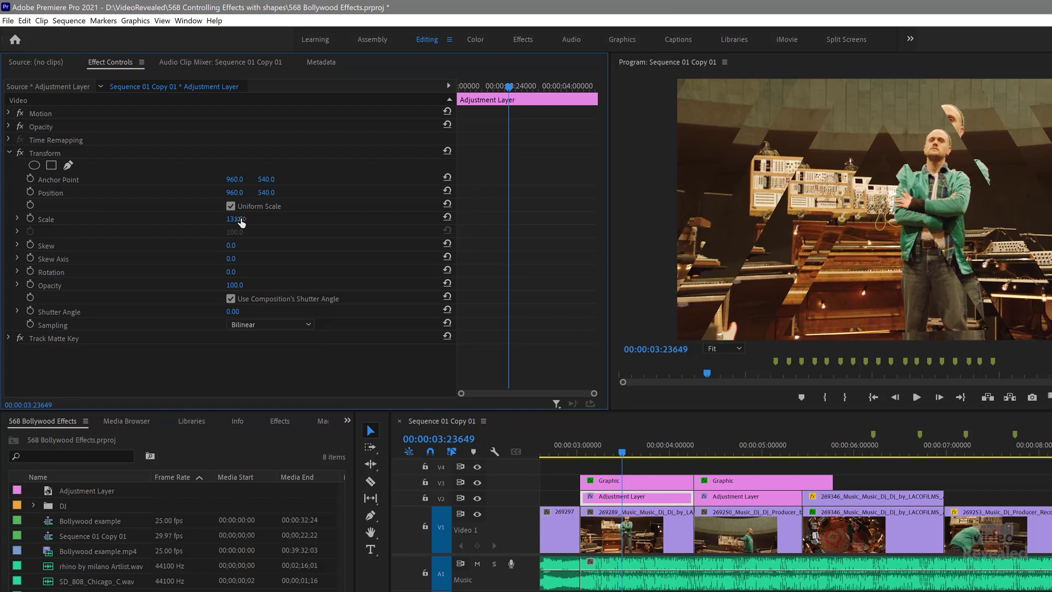
pyautogui.hotkey('ctrl', 'z')
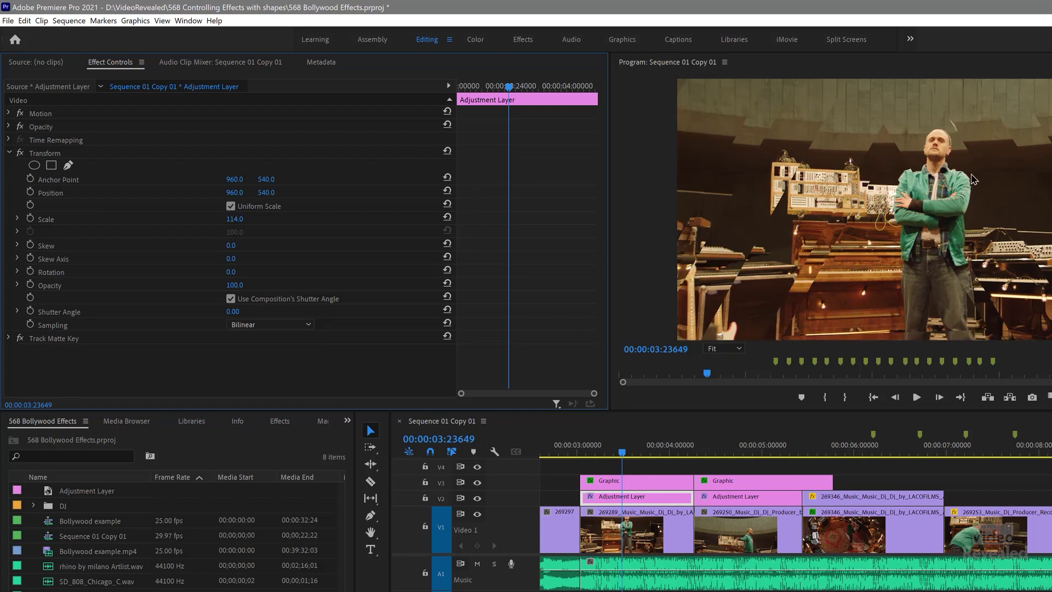
# Step: Examine the four animated triangle shapes in the first Graphic clip with track V2 temporarily hidden, and turn V2 back on
pyautogui.click(646, 481)
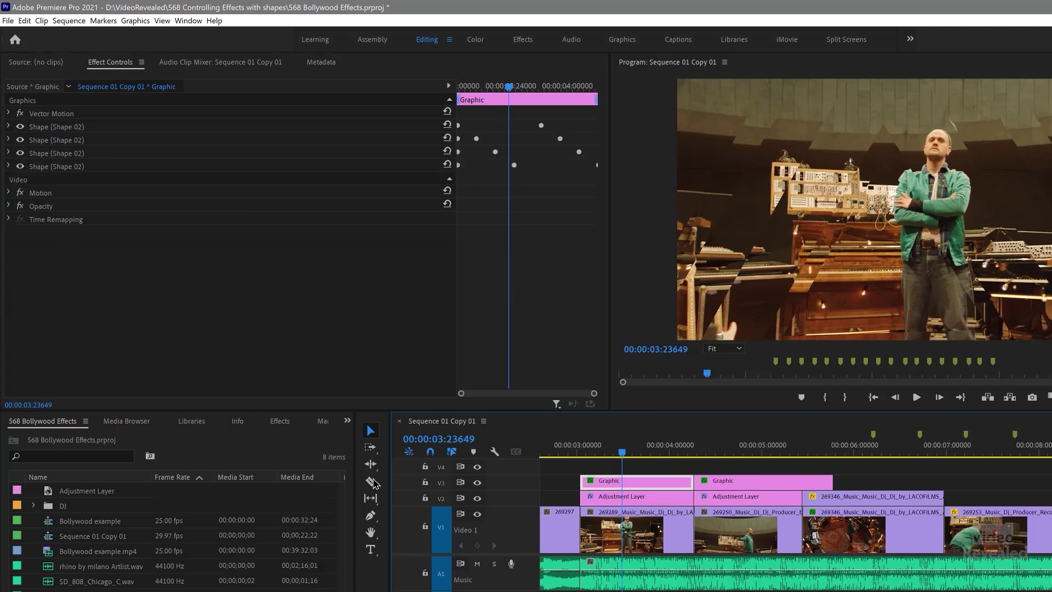
pyautogui.click(476, 498)
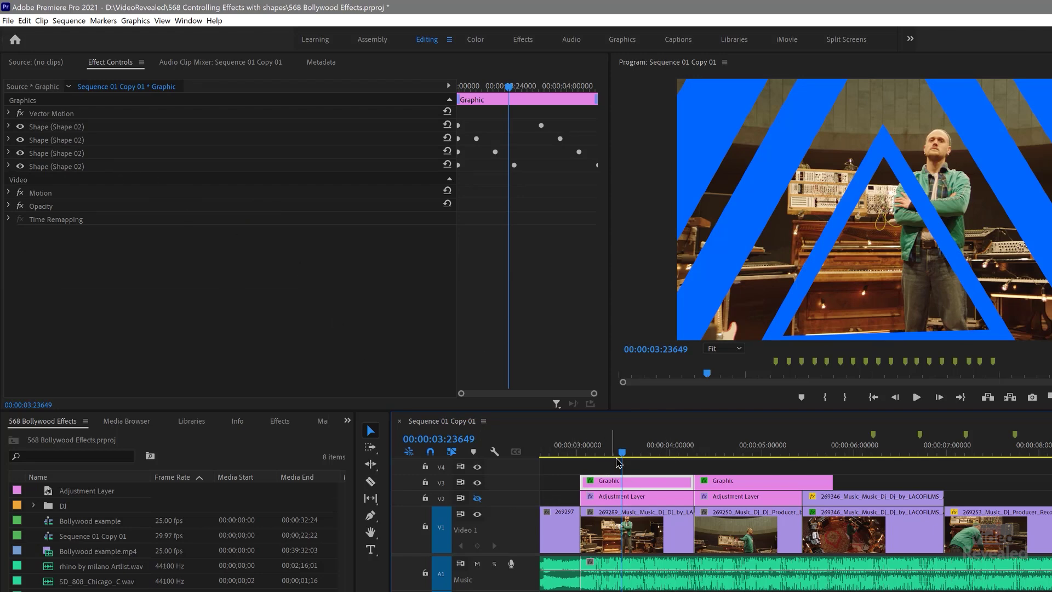
pyautogui.moveTo(622, 456)
pyautogui.mouseDown()
pyautogui.moveTo(600, 456)
pyautogui.moveTo(619, 456)
pyautogui.mouseUp()
pyautogui.click(41, 128)
pyautogui.click(55, 141)
pyautogui.click(55, 153)
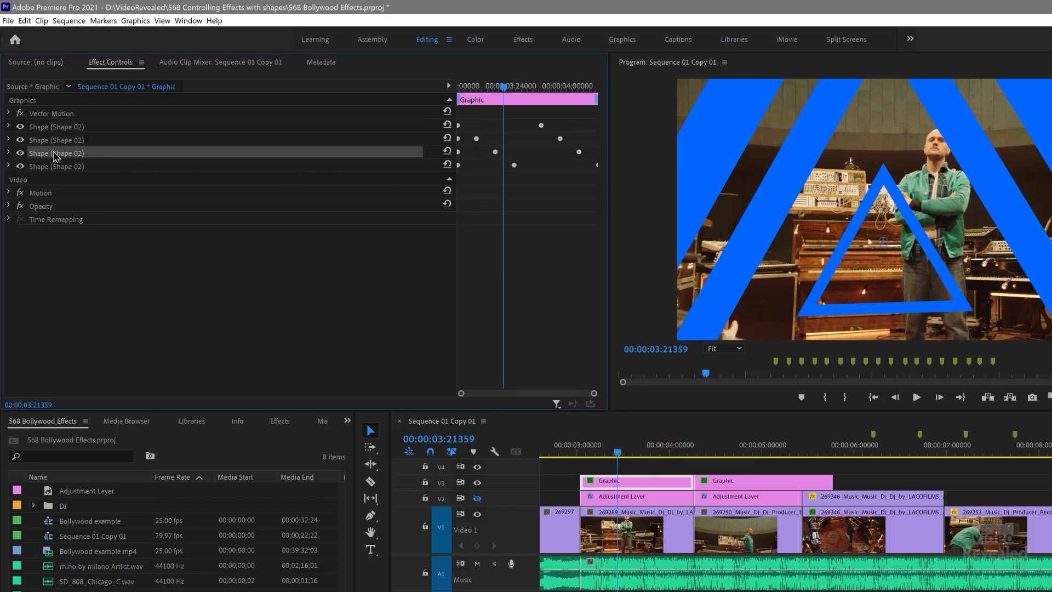
pyautogui.click(54, 166)
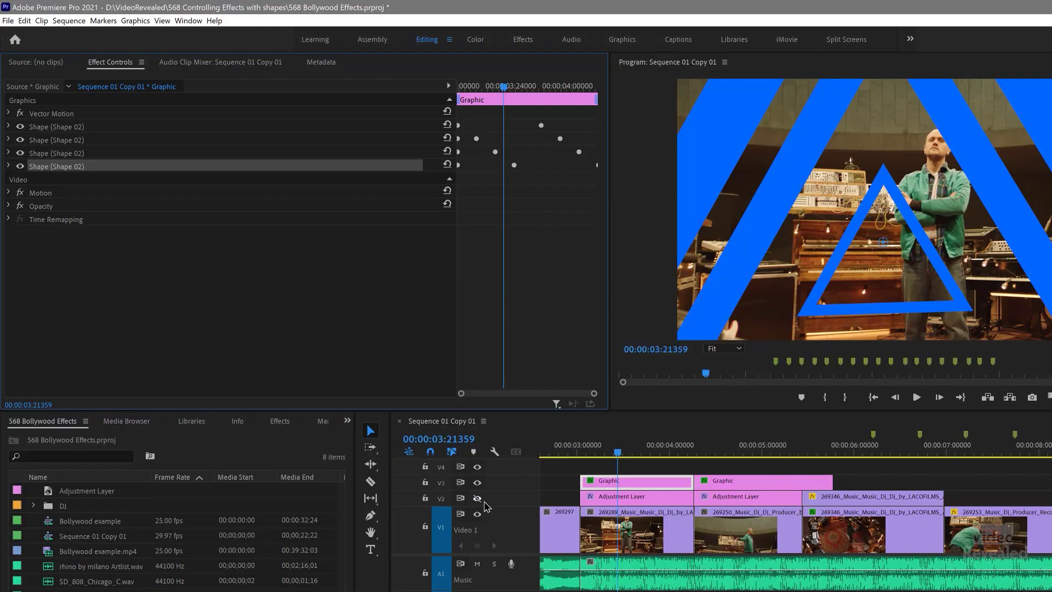
pyautogui.click(477, 498)
pyautogui.moveTo(623, 456); pyautogui.dragTo(631, 456)
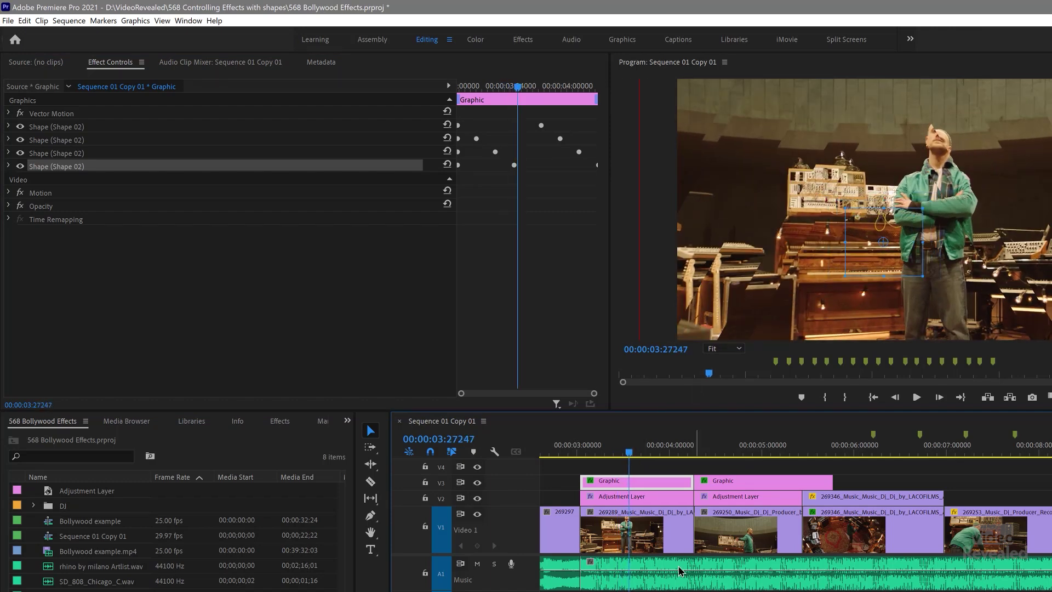
# Step: Review the Track Matte Key settings on the first adjustment layer
pyautogui.click(616, 501)
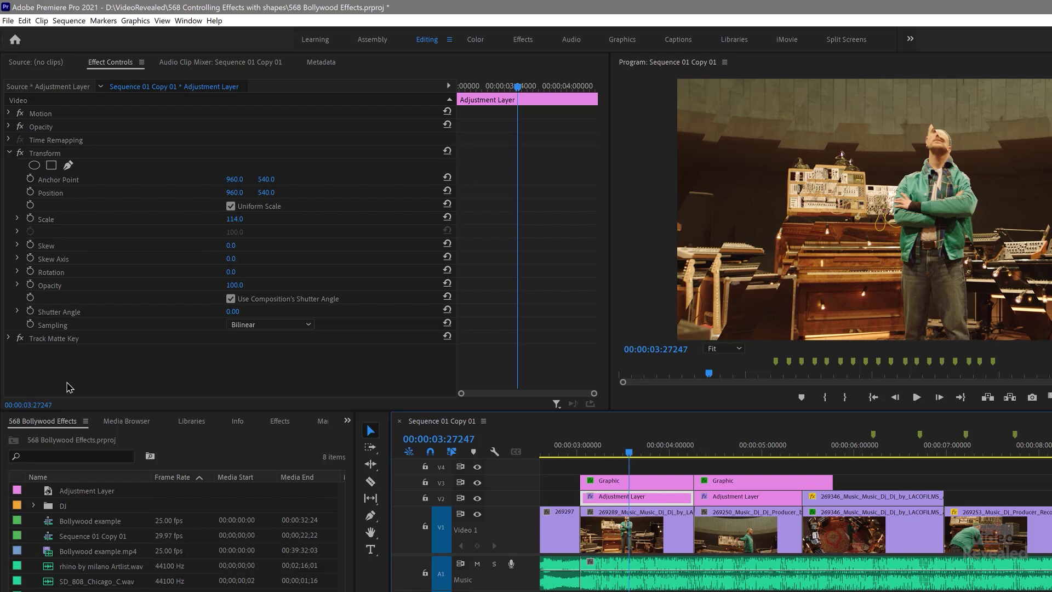
pyautogui.click(51, 346)
pyautogui.click(9, 339)
pyautogui.scroll(-1, 110, 323)
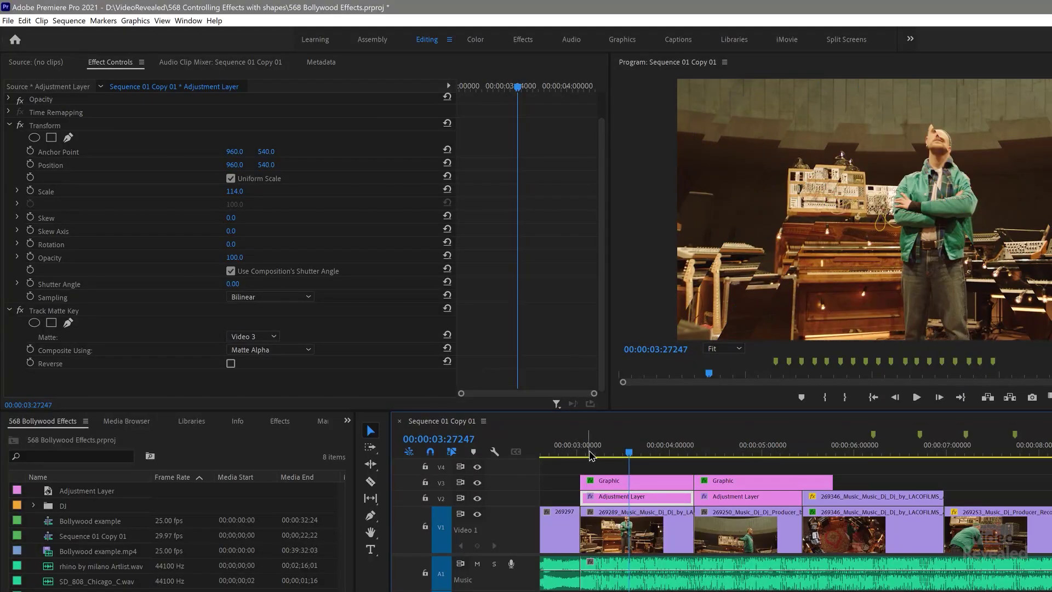
# Step: Play the sequence from about three seconds through the first and second triangle effect shots
pyautogui.click(579, 457)
pyautogui.moveTo(579, 456)
pyautogui.mouseDown()
pyautogui.moveTo(657, 456)
pyautogui.moveTo(582, 457)
pyautogui.mouseUp()
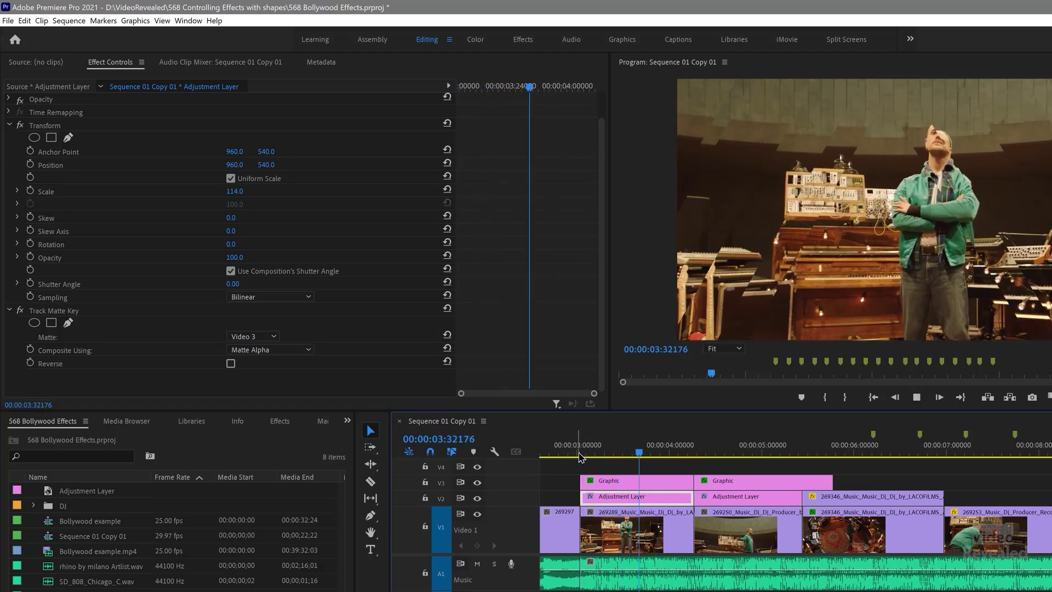
pyautogui.press('space')
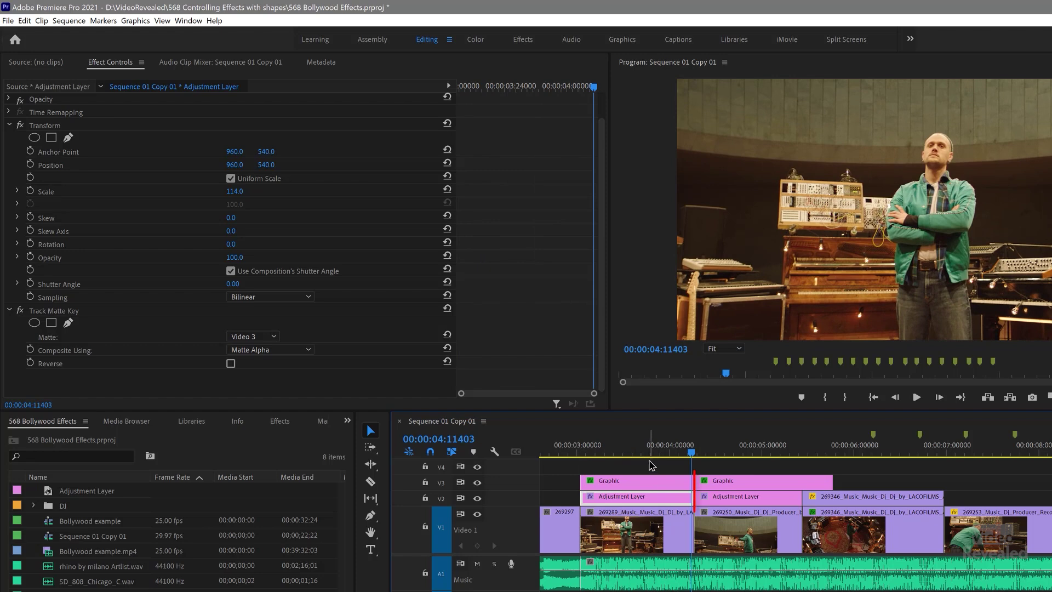
pyautogui.press('space')
pyautogui.press('space')
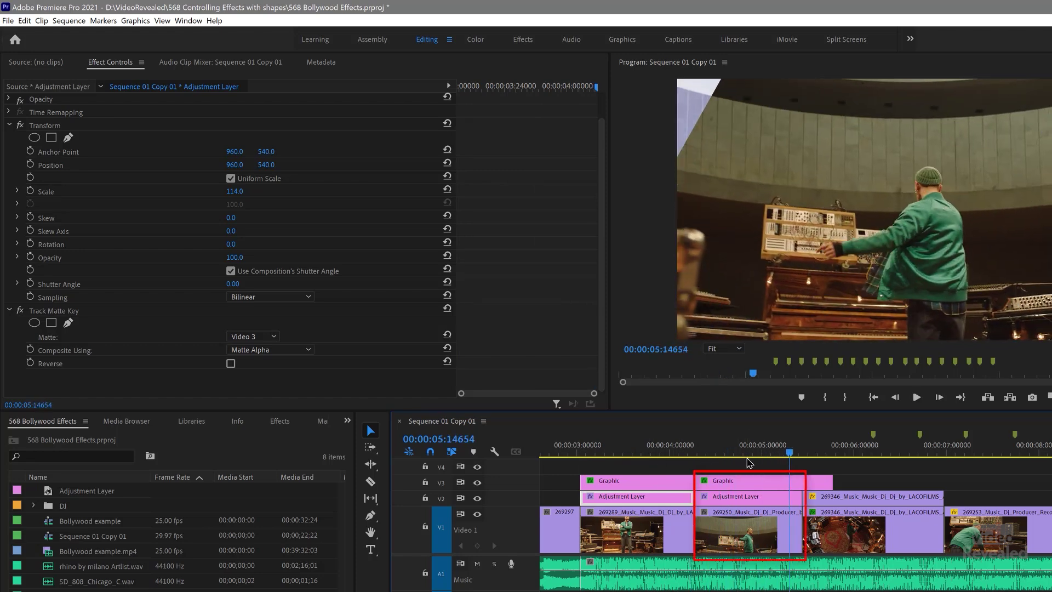
# Step: Toggle the second adjustment layer's Invert effect off and on to compare its look inside the triangle shapes
pyautogui.click(739, 500)
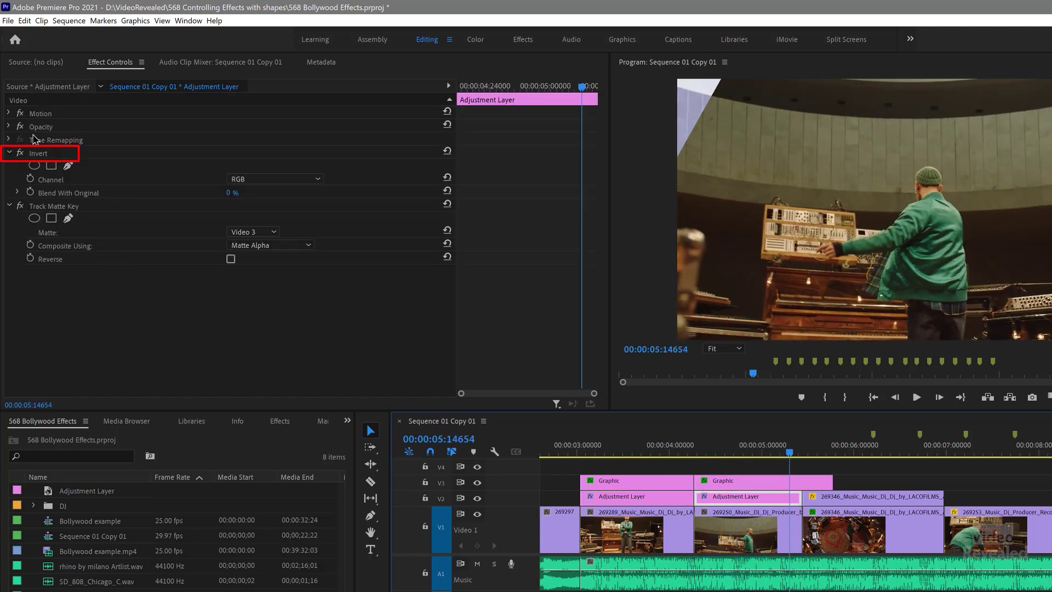
pyautogui.click(22, 153)
pyautogui.click(22, 153)
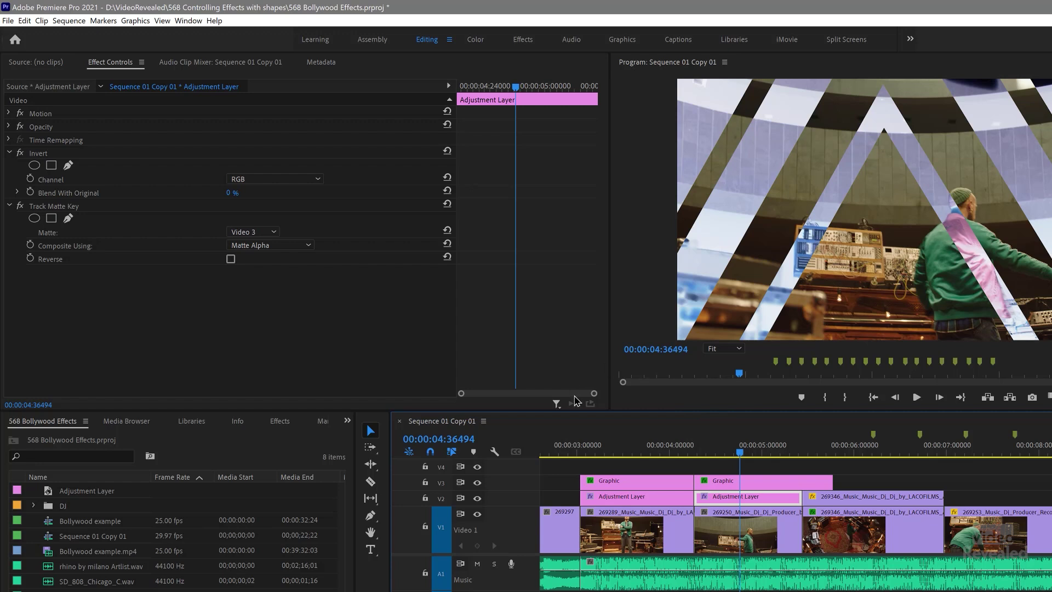
pyautogui.click(20, 153)
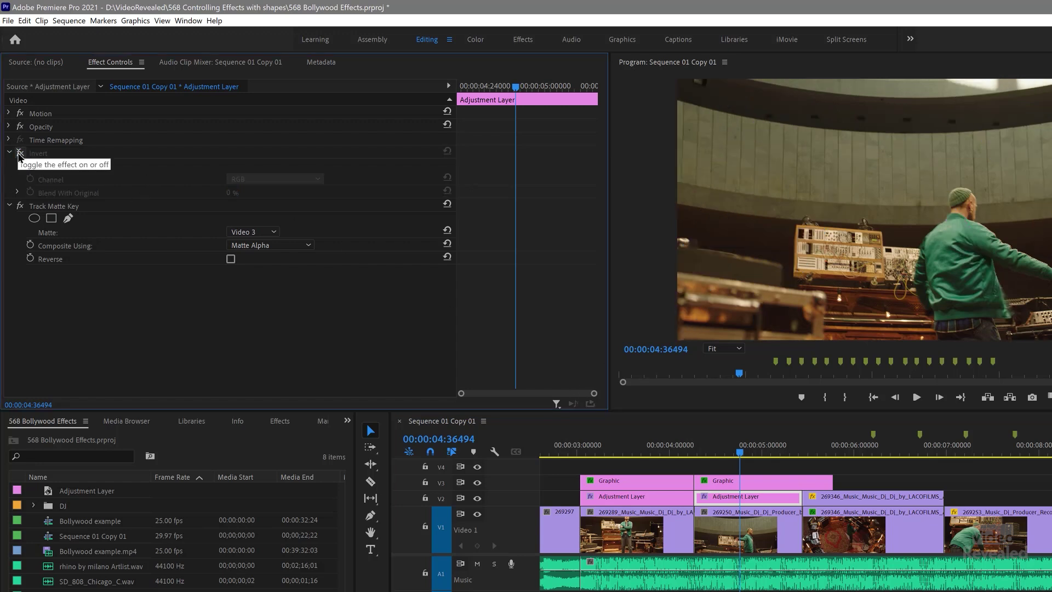
pyautogui.click(20, 153)
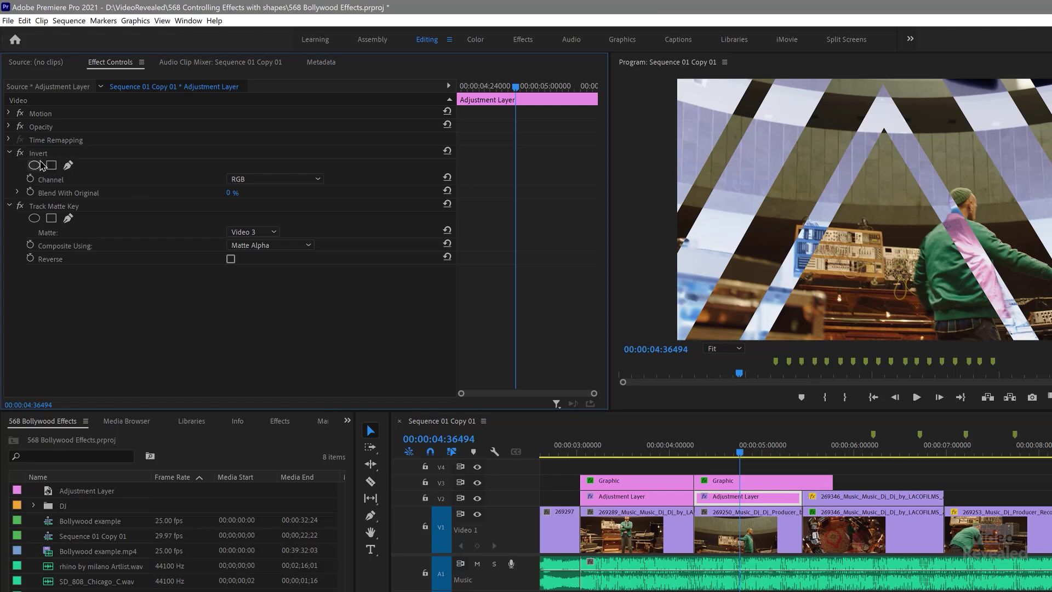
pyautogui.moveTo(715, 452); pyautogui.dragTo(731, 452)
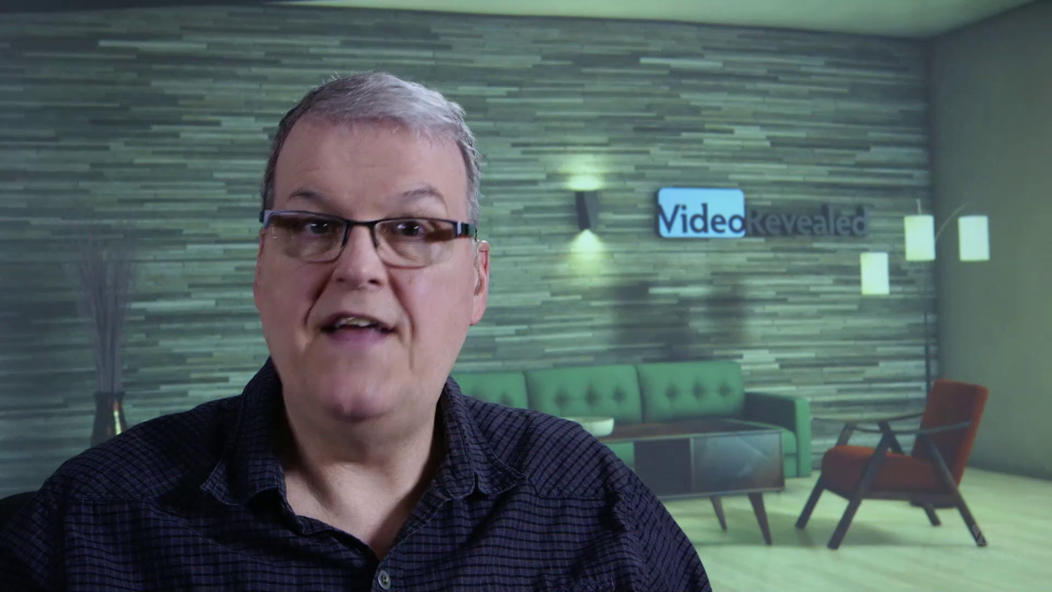
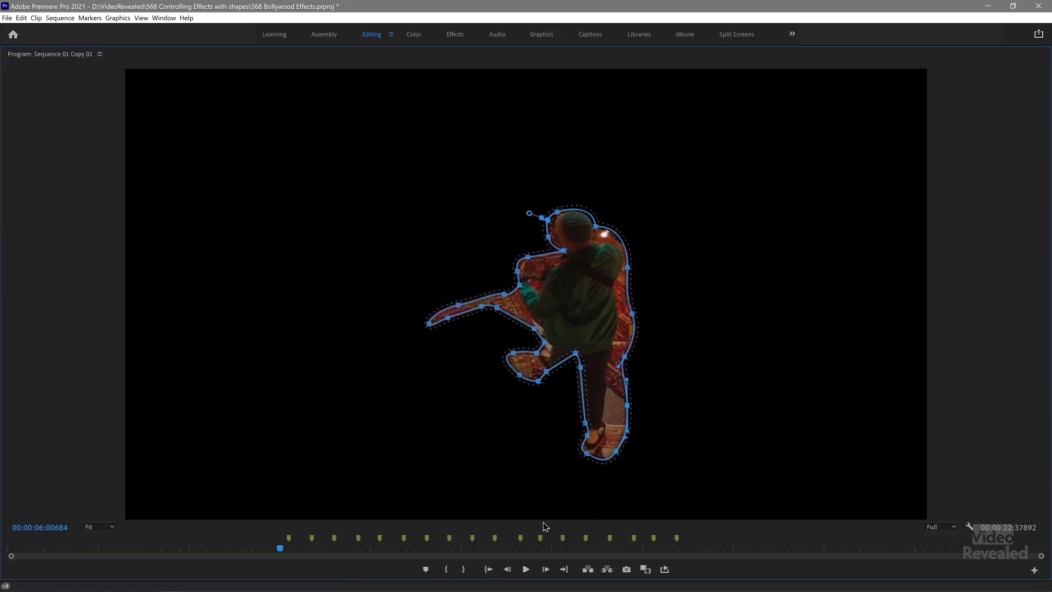
# Step: Check the mask around the jumping DJ at about six seconds and restore the maximized Program monitor to normal size
pyautogui.moveTo(279, 551); pyautogui.dragTo(287, 553)
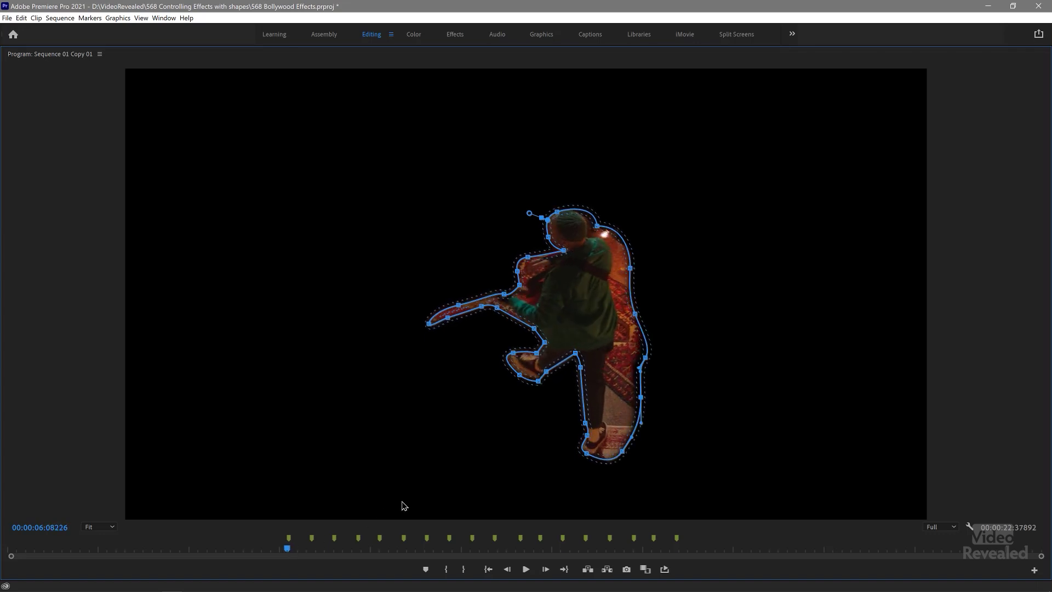
pyautogui.press('`')
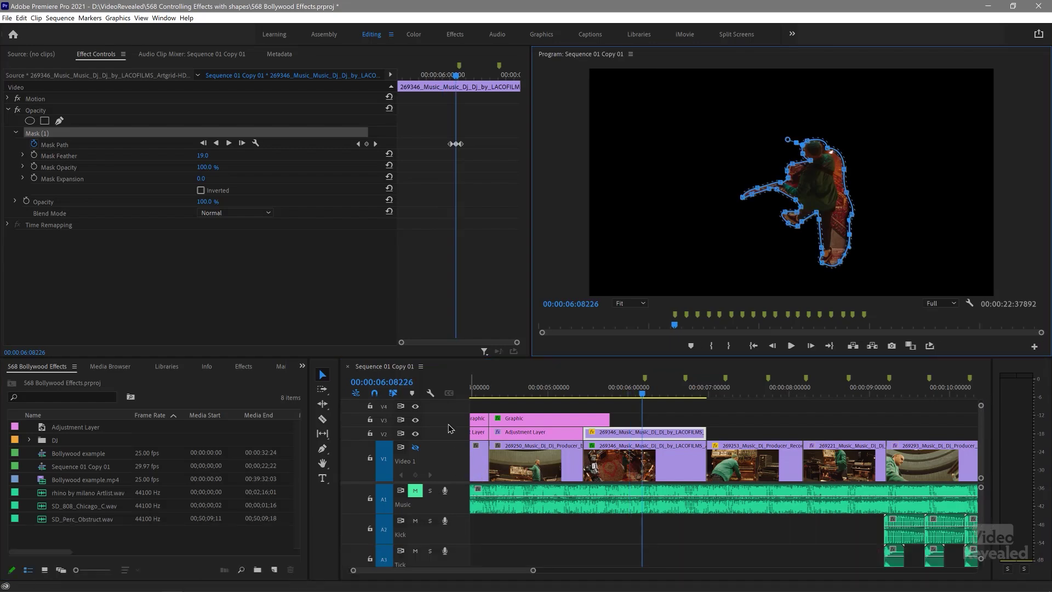
# Step: Hide the masked V2 video track, make V1 visible again, and scrub the background DJ shot around six seconds
pyautogui.click(416, 434)
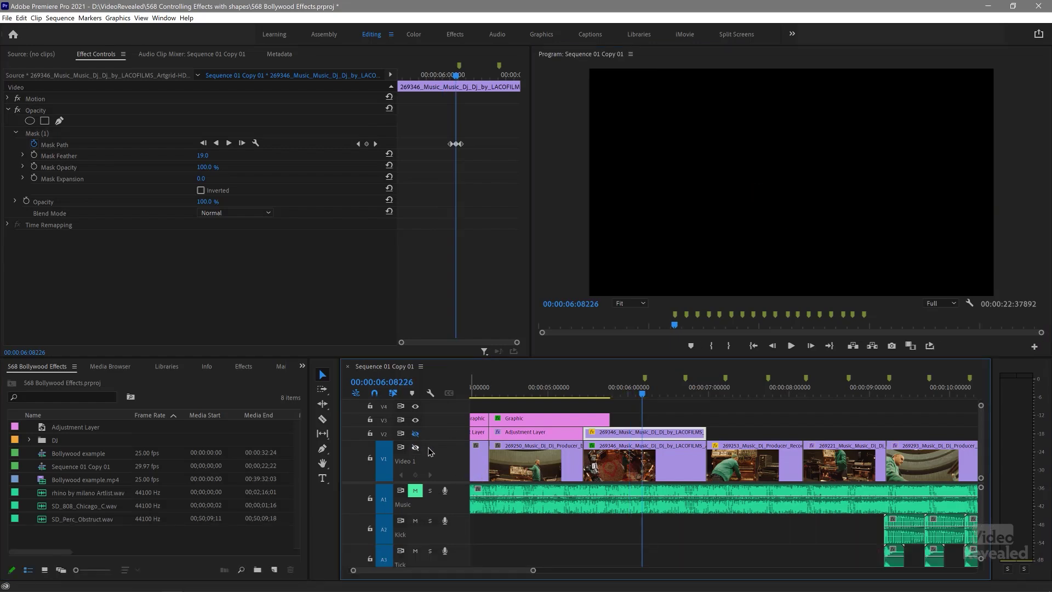
pyautogui.moveTo(634, 397); pyautogui.dragTo(603, 404)
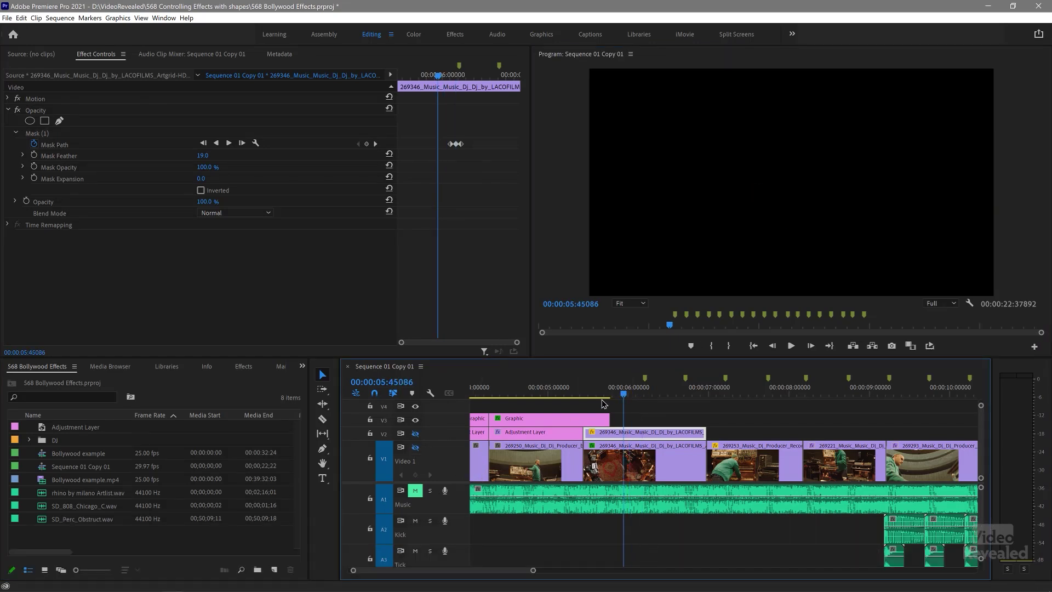
pyautogui.click(415, 448)
pyautogui.moveTo(615, 398); pyautogui.dragTo(643, 398)
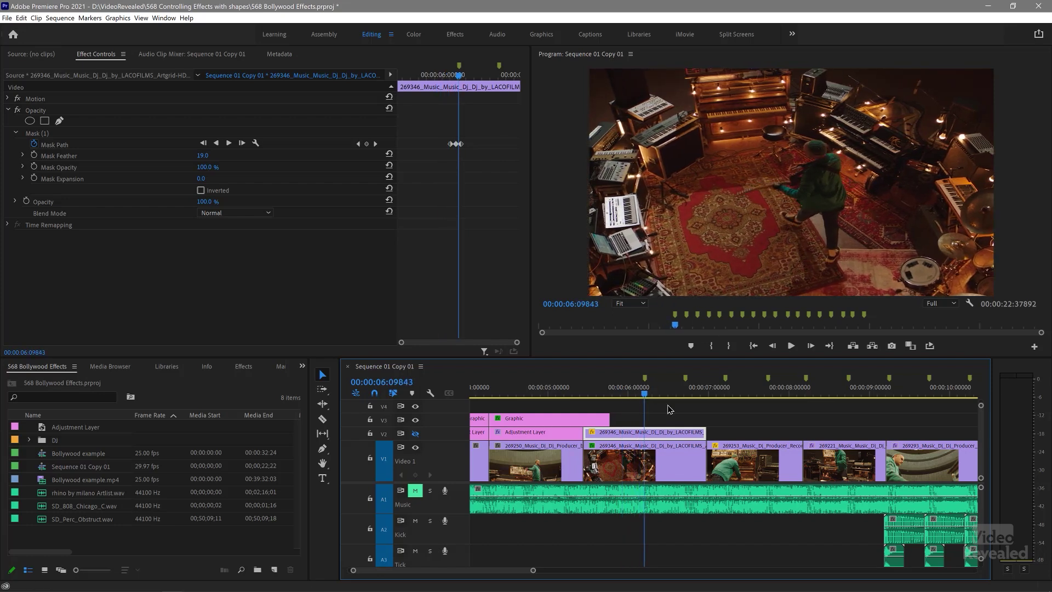
# Step: Select the DJ clip on V1 and step through the Scale Width keyframes of its Transform effect
pyautogui.click(650, 455)
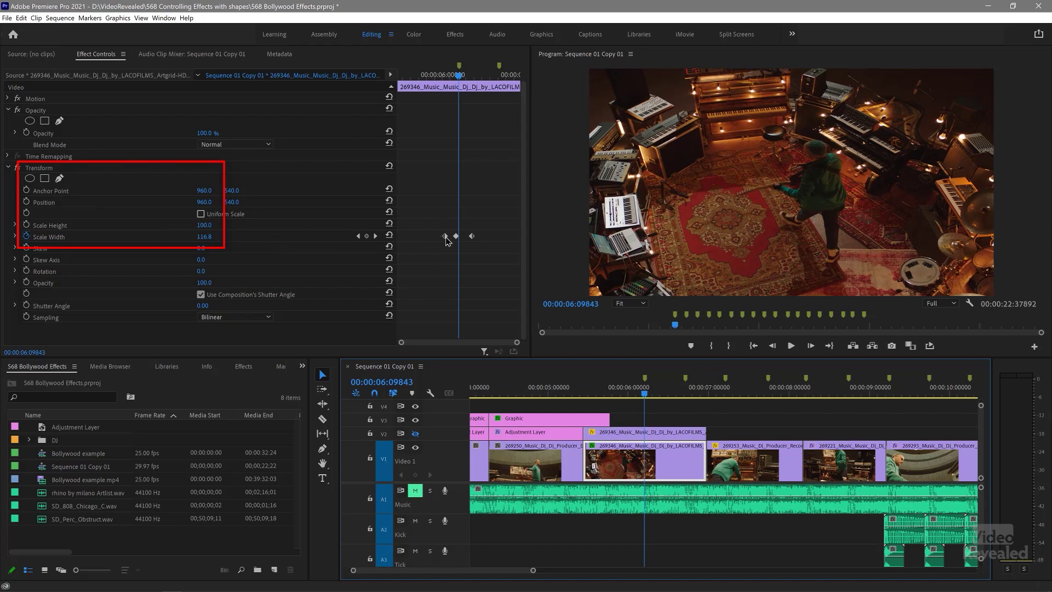
pyautogui.click(358, 236)
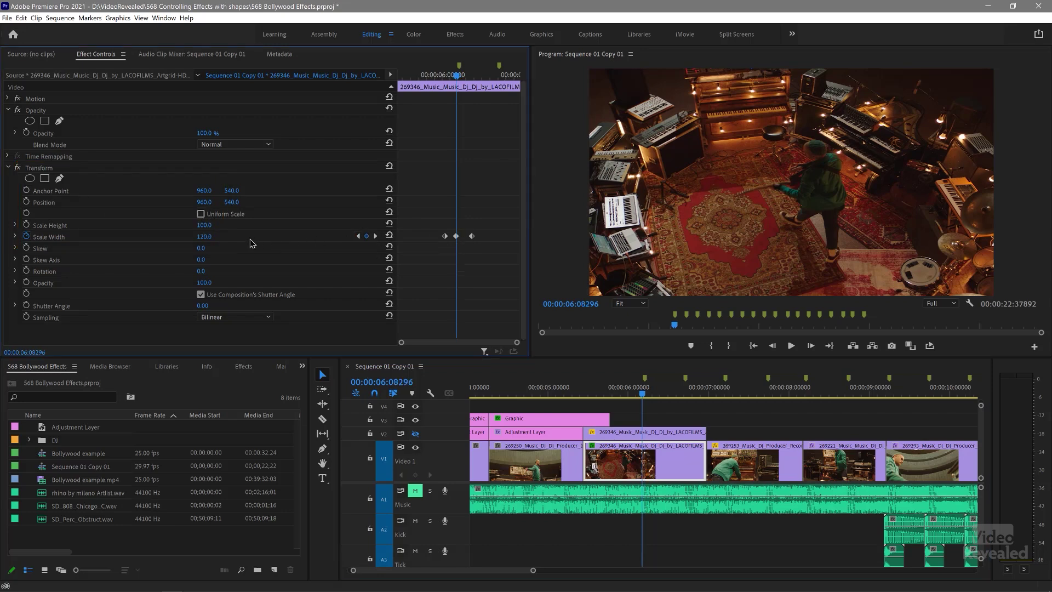
pyautogui.hotkey('shift', 'j')
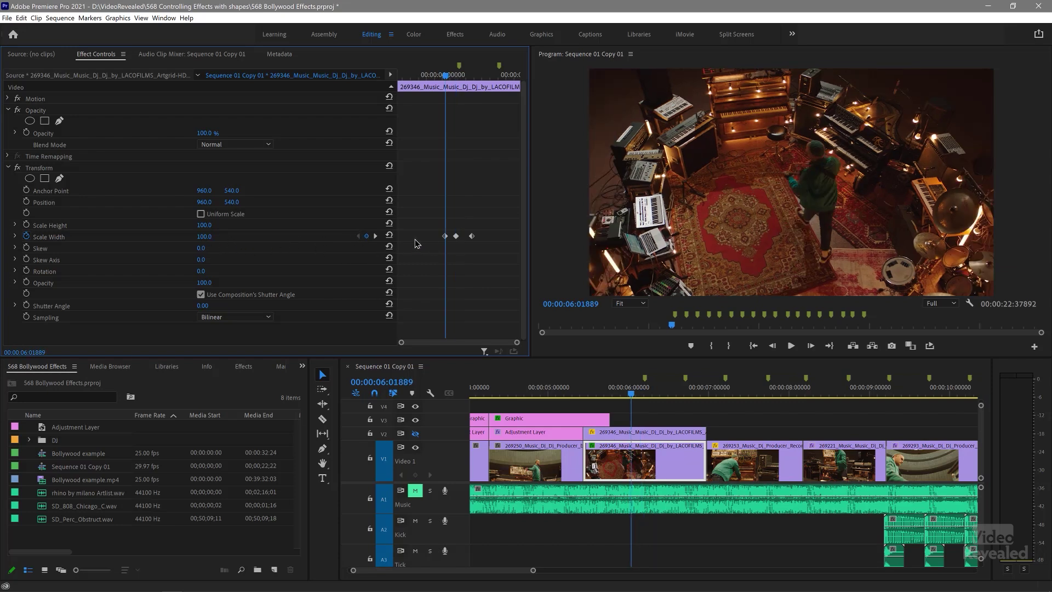
pyautogui.click(375, 236)
pyautogui.click(375, 236)
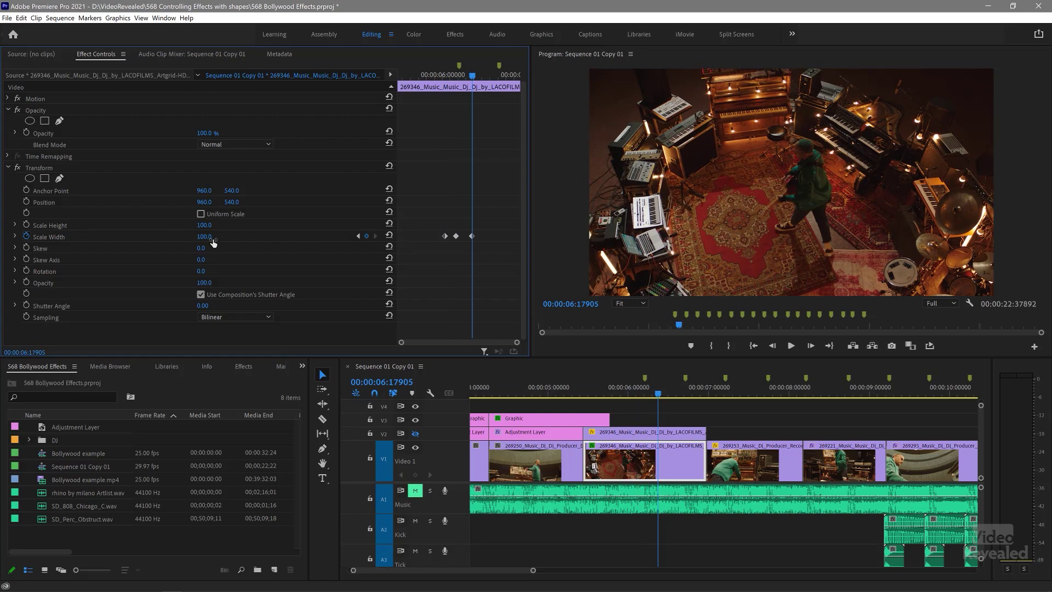
pyautogui.click(358, 236)
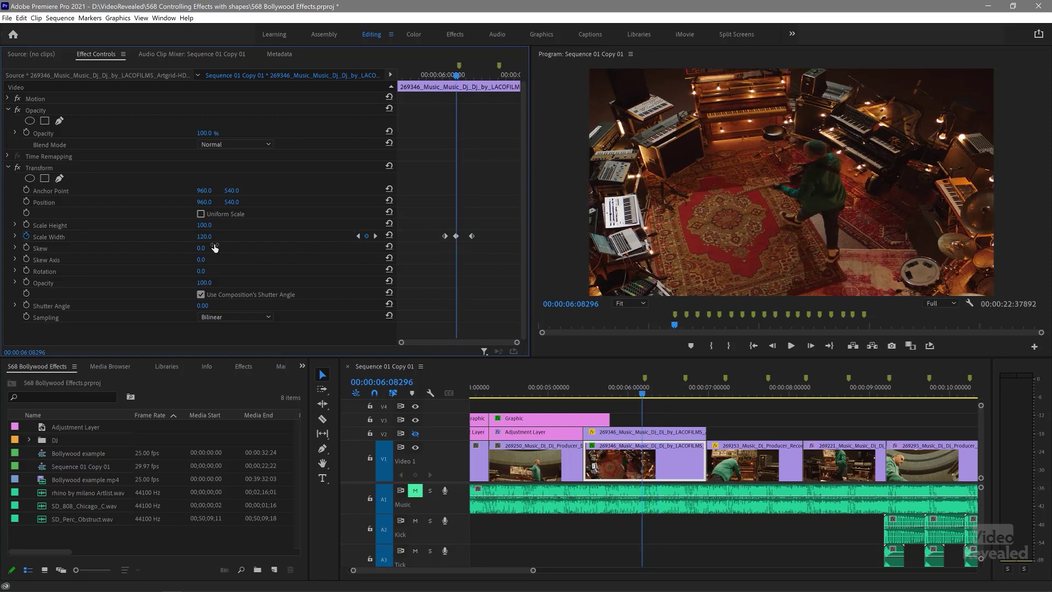
# Step: Make the masked V2 video track visible again and scrub the combined DJ jump just after six seconds
pyautogui.moveTo(632, 396)
pyautogui.mouseDown()
pyautogui.moveTo(625, 390)
pyautogui.moveTo(647, 392)
pyautogui.mouseUp()
pyautogui.click(416, 434)
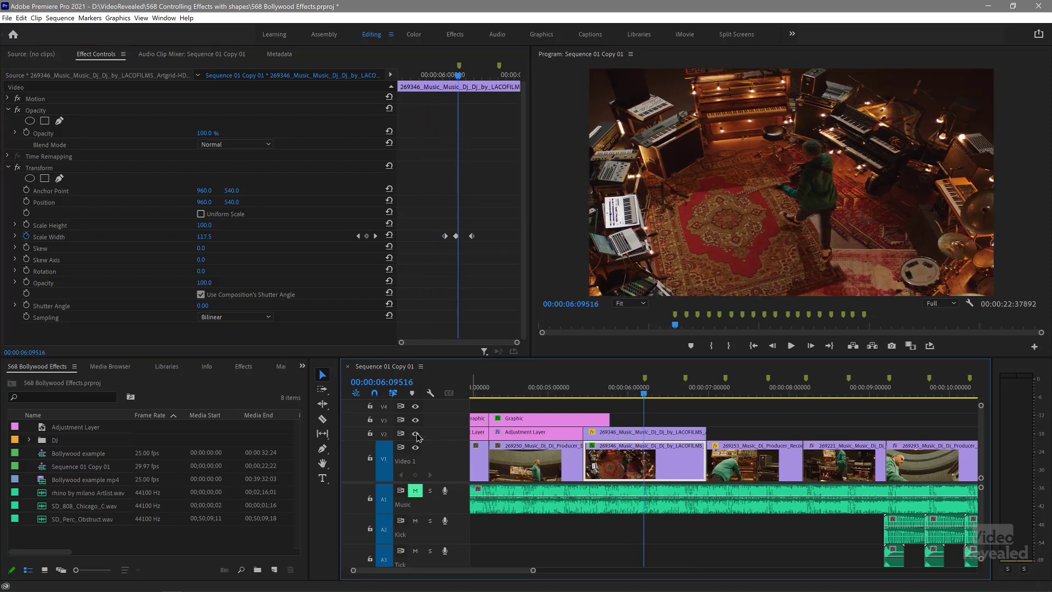
pyautogui.moveTo(642, 395)
pyautogui.mouseDown()
pyautogui.moveTo(625, 390)
pyautogui.moveTo(646, 395)
pyautogui.mouseUp()
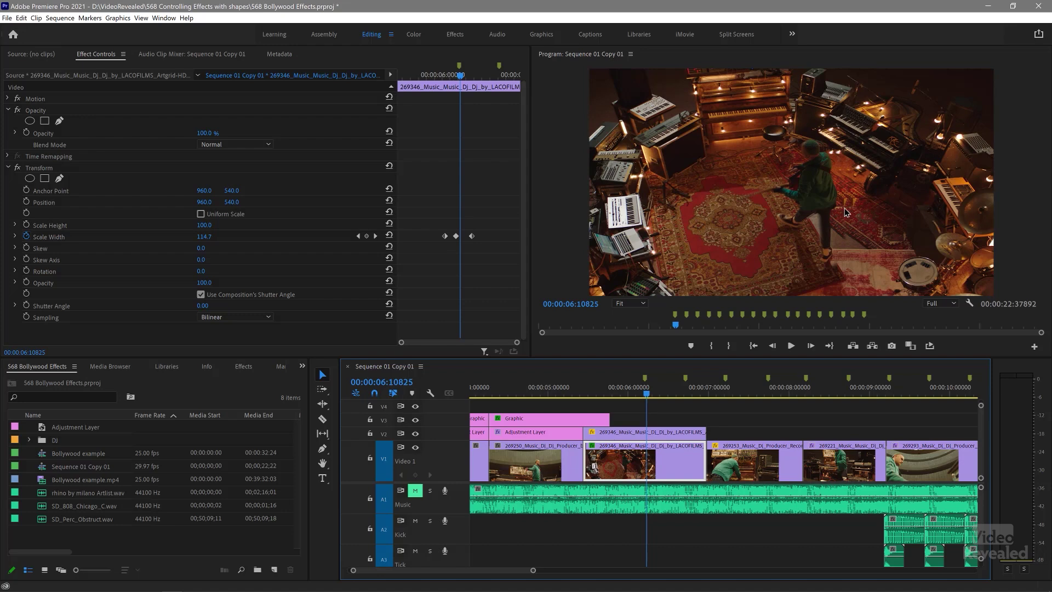
# Step: Tighten the Mask (1) path of the V2 DJ clip around the jumping DJ's right side at about 00:00:06:10
pyautogui.click(671, 433)
pyautogui.click(84, 132)
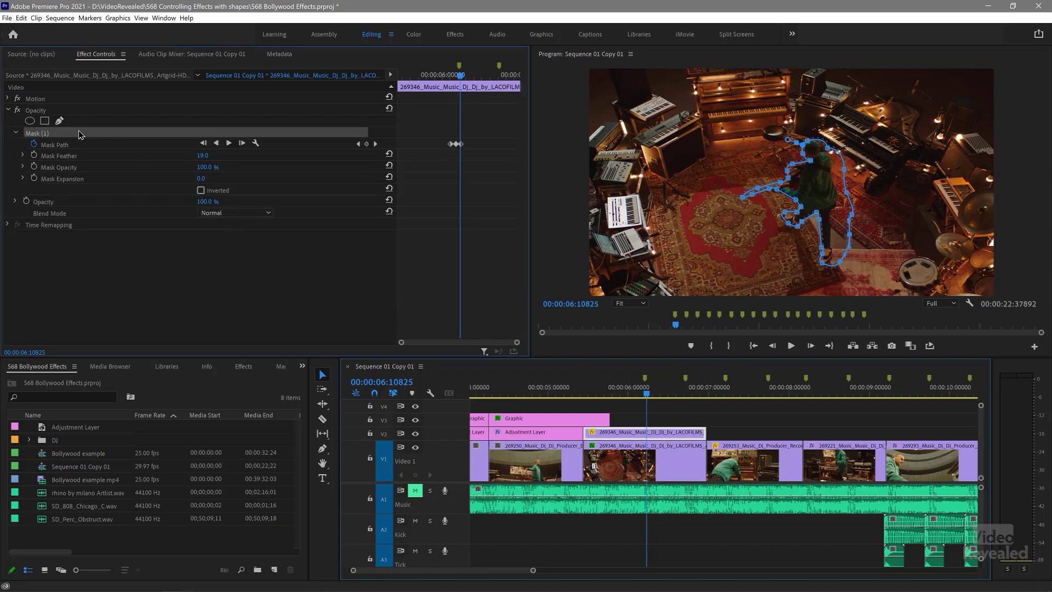
pyautogui.moveTo(642, 396); pyautogui.dragTo(644, 394)
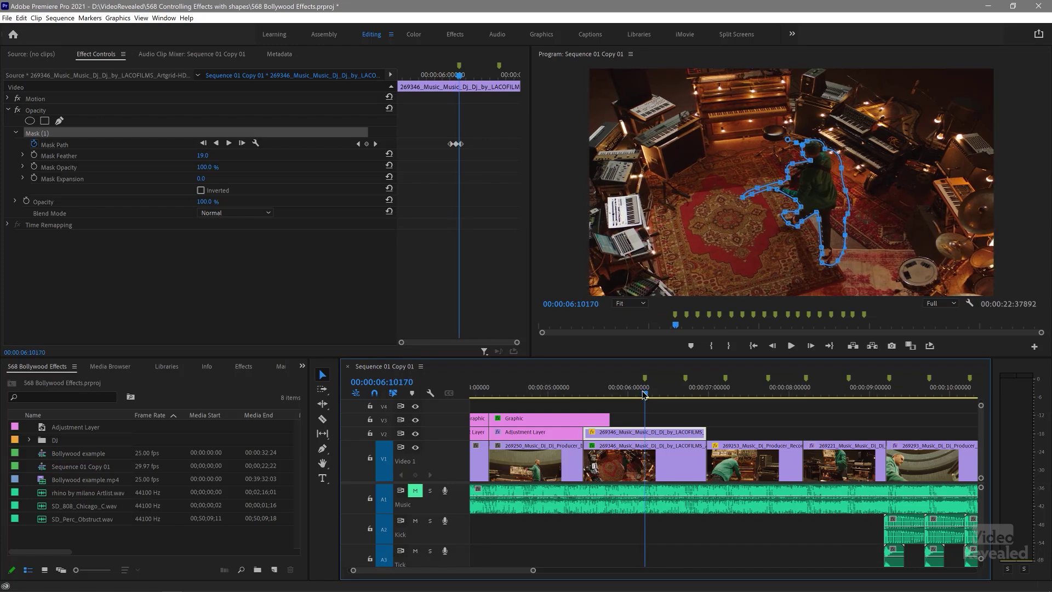
pyautogui.click(795, 170)
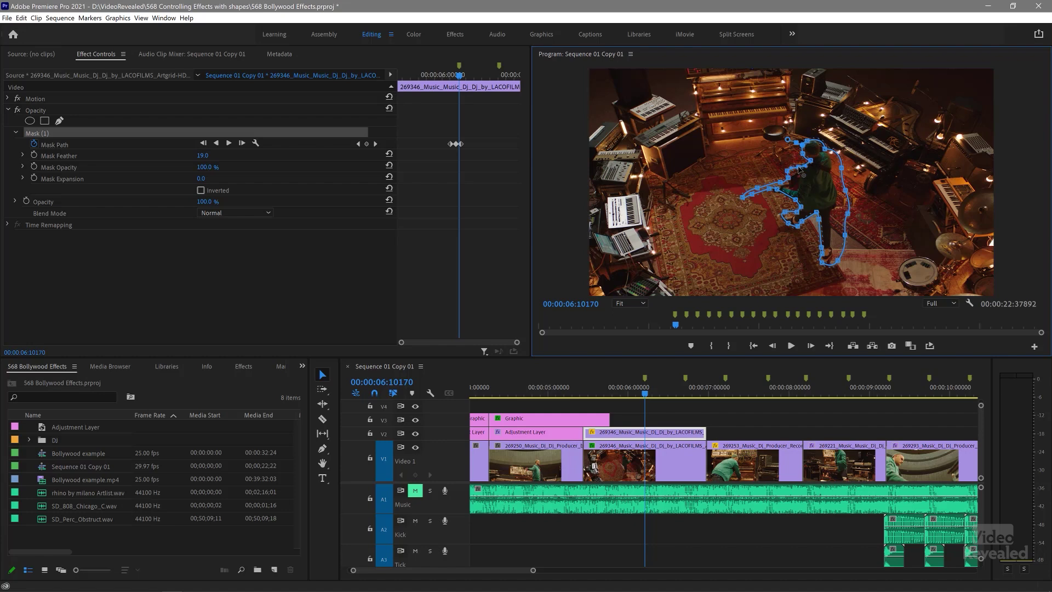
pyautogui.moveTo(652, 393); pyautogui.dragTo(645, 394)
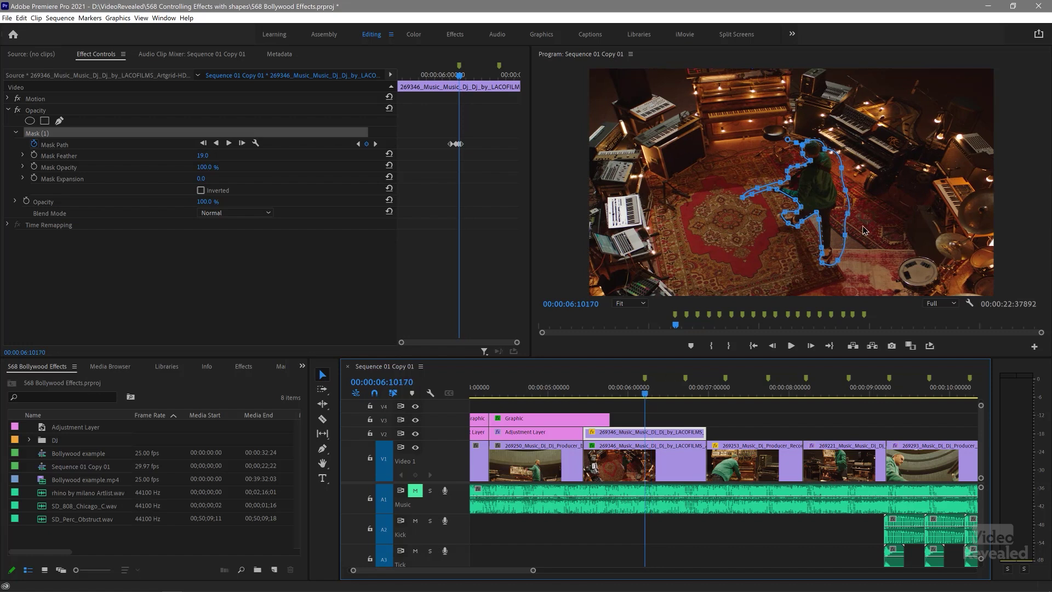
pyautogui.moveTo(846, 196); pyautogui.dragTo(827, 201)
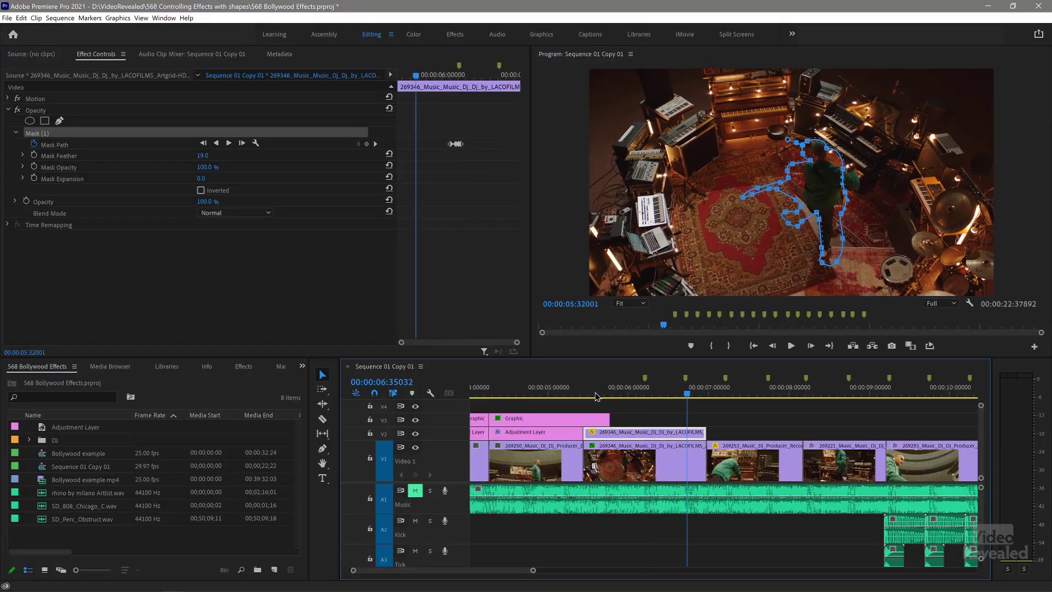
# Step: Play the adjusted DJ jump from about six seconds and scrub through the following producer clip on V1
pyautogui.click(636, 394)
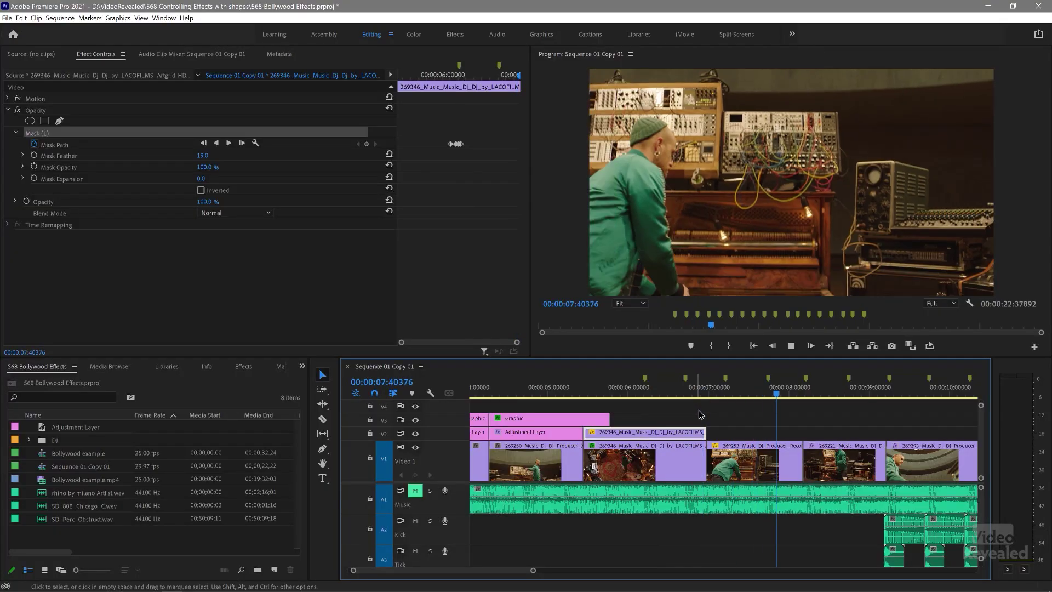
pyautogui.click(715, 390)
pyautogui.click(717, 401)
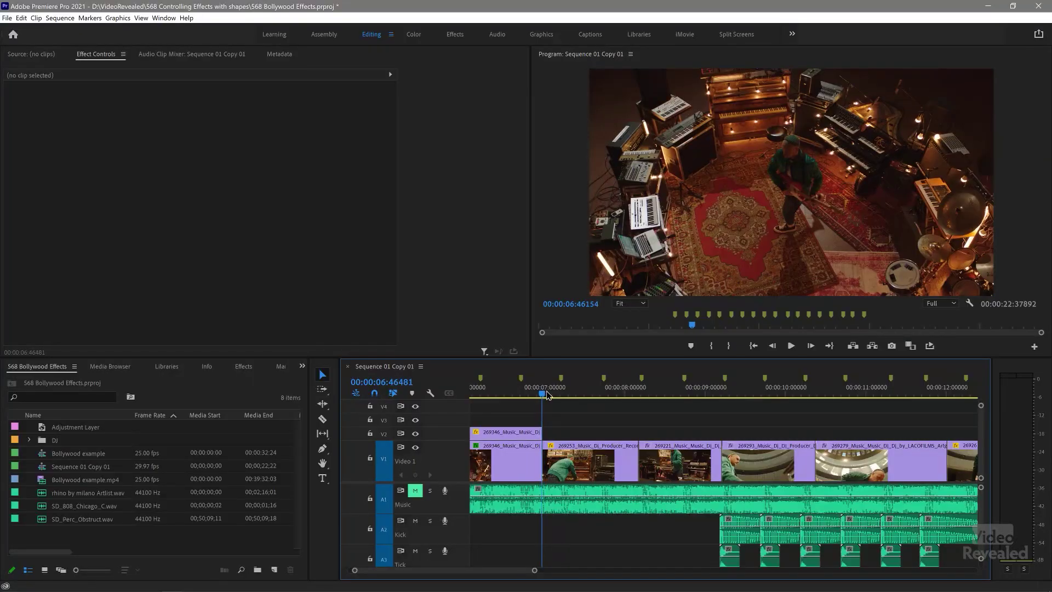
pyautogui.moveTo(543, 395); pyautogui.dragTo(614, 394)
# Step: Select the 269253 producer clip on V1 and expand its Motion settings to examine the Position and Scale keyframes
pyautogui.click(597, 459)
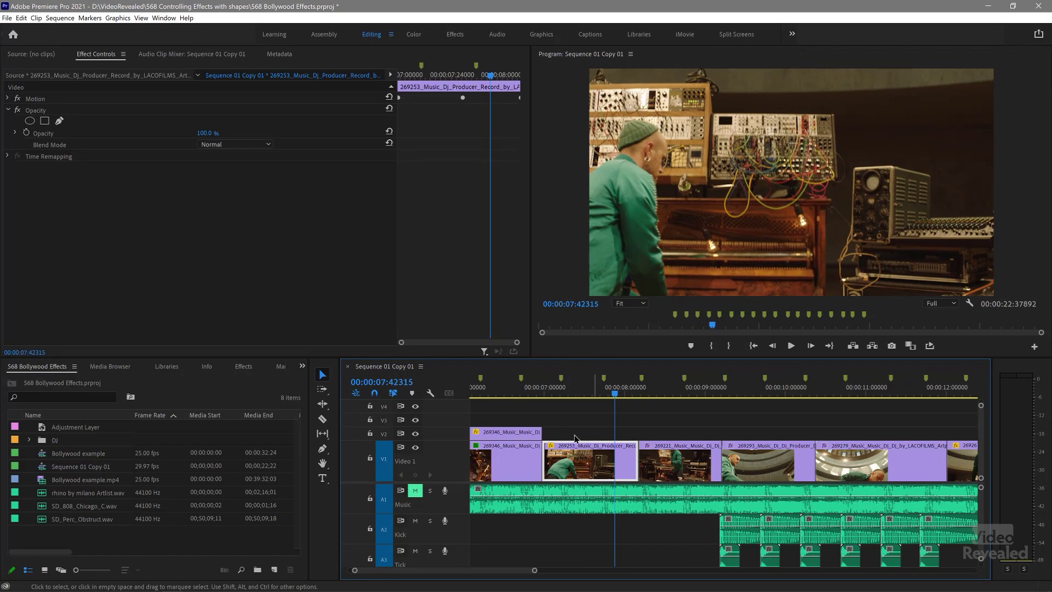
pyautogui.click(7, 110)
pyautogui.click(7, 98)
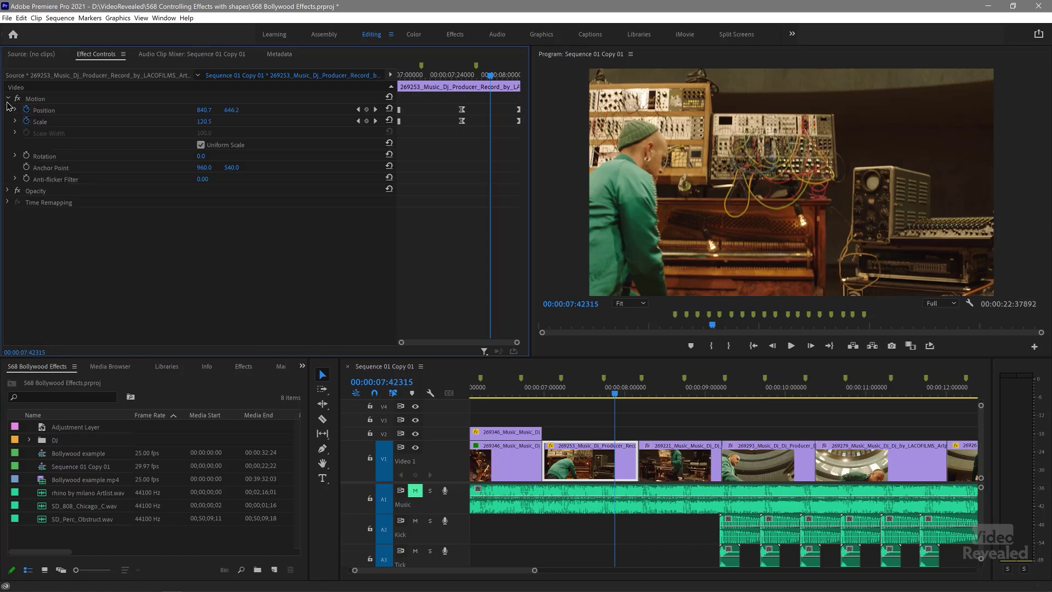
pyautogui.click(47, 122)
pyautogui.click(65, 110)
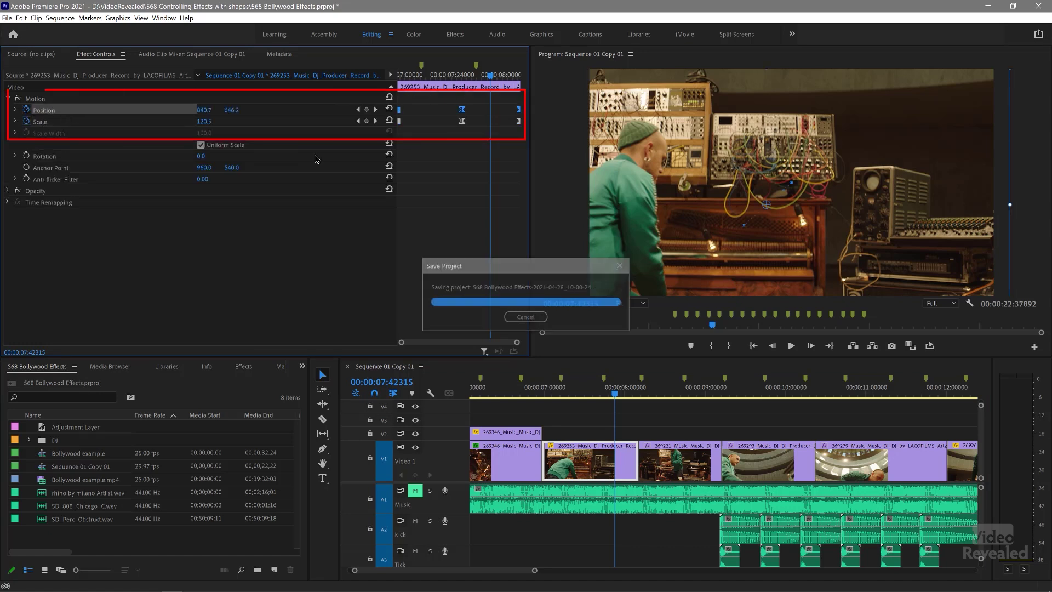
# Step: Play the producer clip from its first frame, then step between its first and middle Motion keyframes
pyautogui.moveTo(447, 78); pyautogui.dragTo(398, 78)
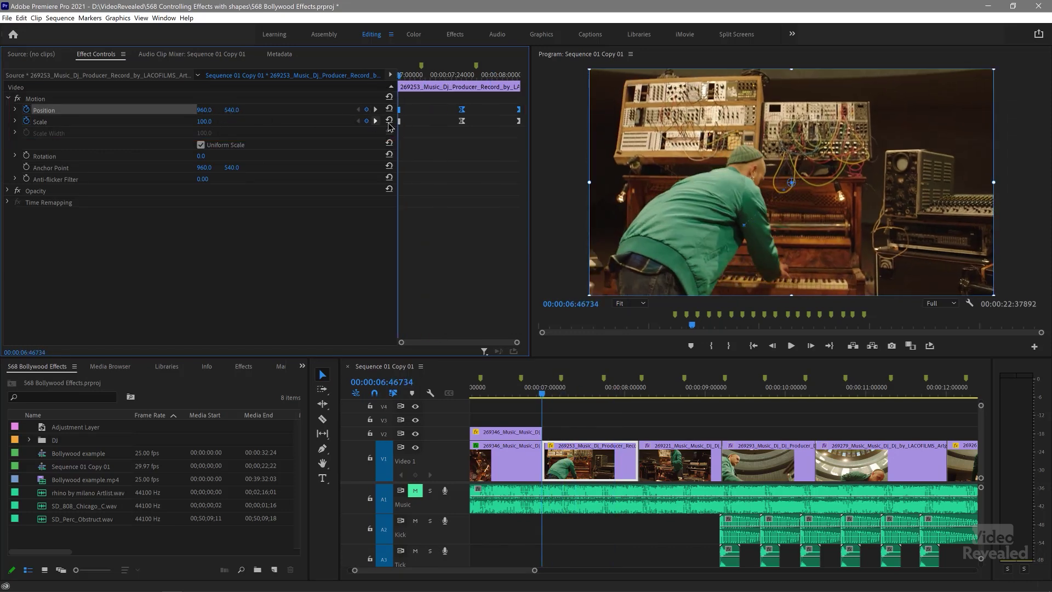
pyautogui.press('space')
pyautogui.press('space')
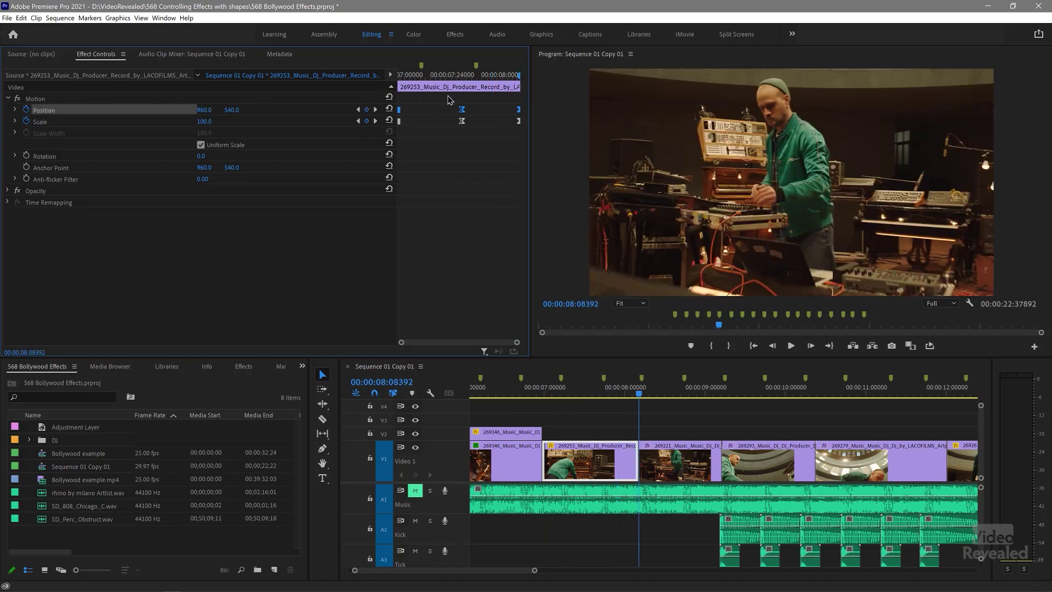
pyautogui.moveTo(459, 74); pyautogui.dragTo(461, 74)
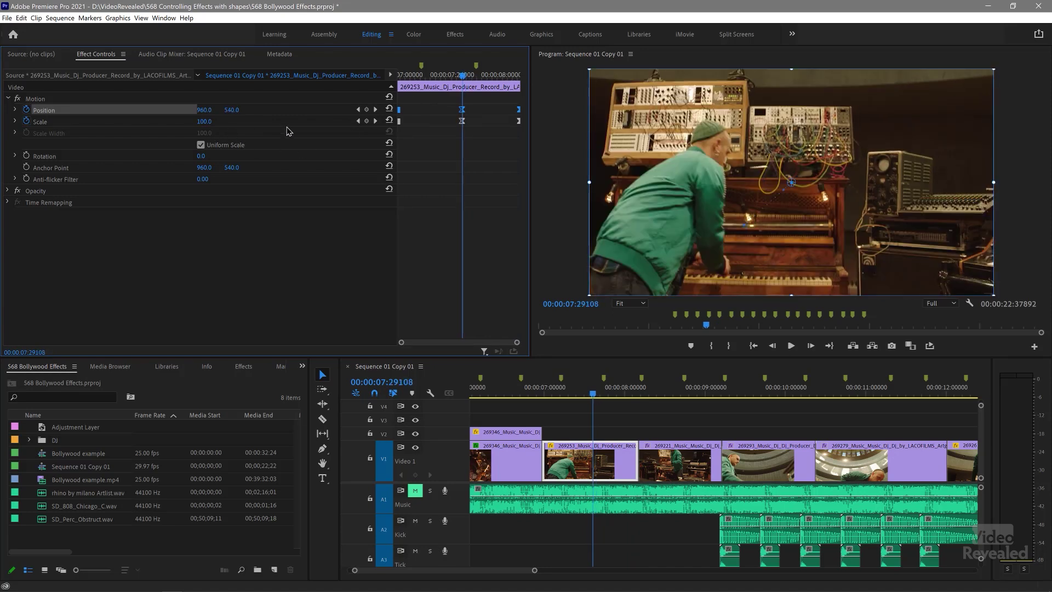
pyautogui.click(359, 121)
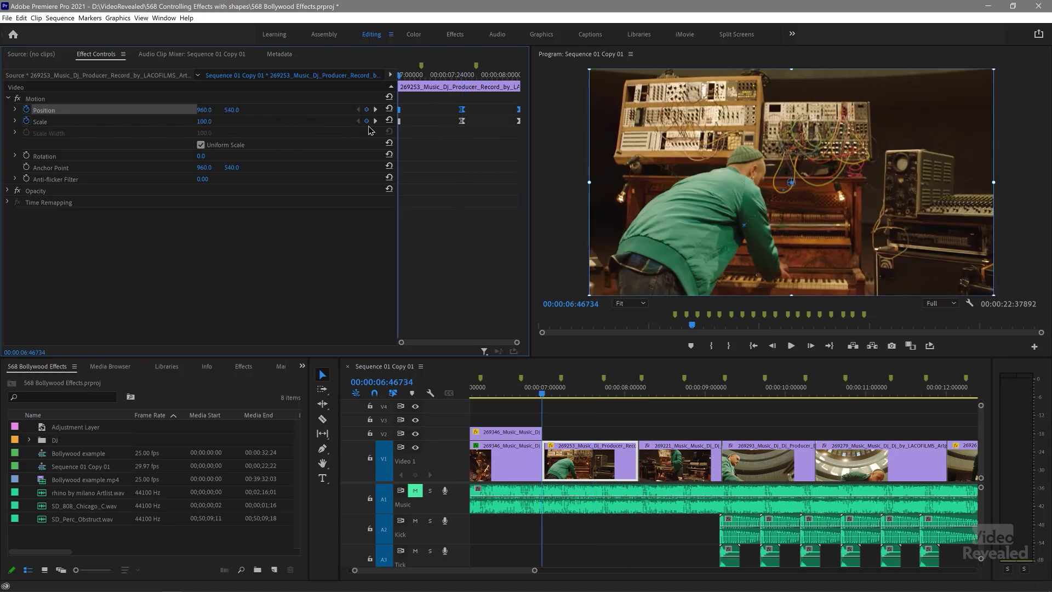
pyautogui.click(375, 121)
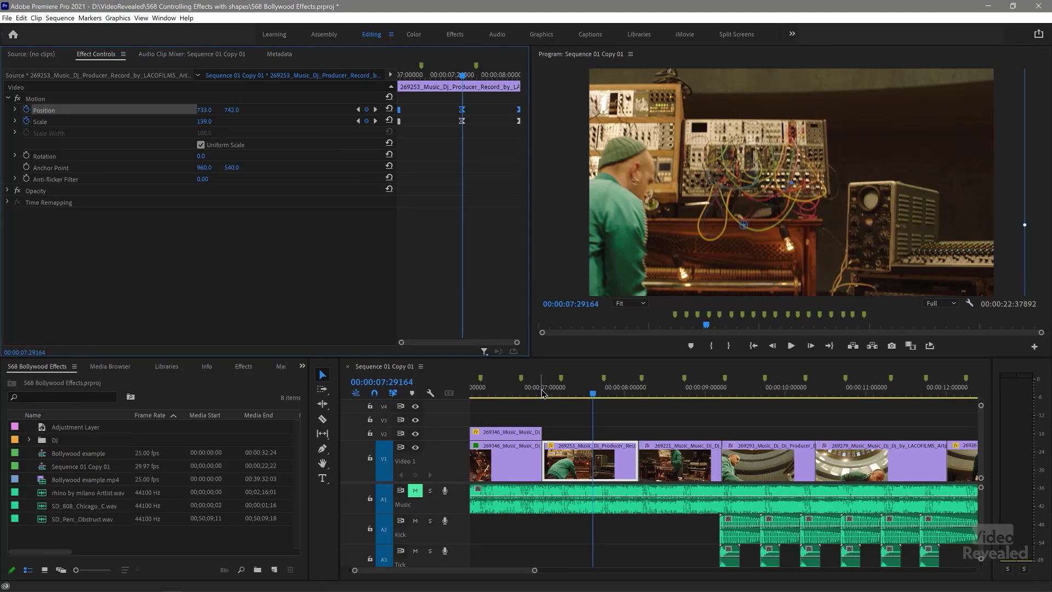
# Step: Replay the producer clip from just before its start at about 00:00:06:43 to review the zoom timing
pyautogui.click(542, 392)
pyautogui.press('space')
pyautogui.click(537, 392)
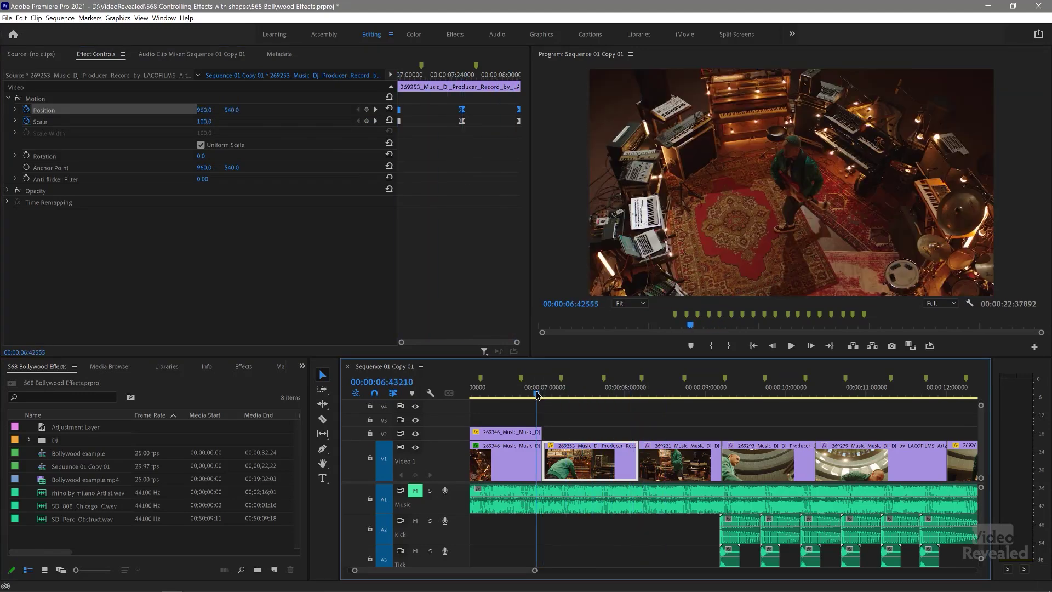
pyautogui.press('space')
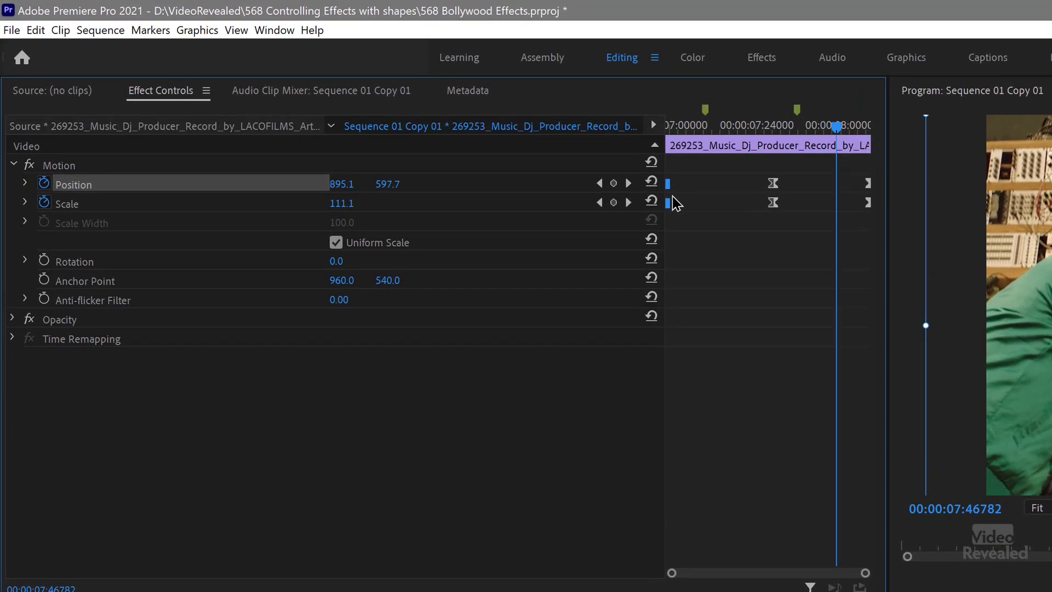
# Step: Set the temporal interpolation of the producer clip's first Position and Scale keyframes to Linear
pyautogui.rightClick(670, 204)
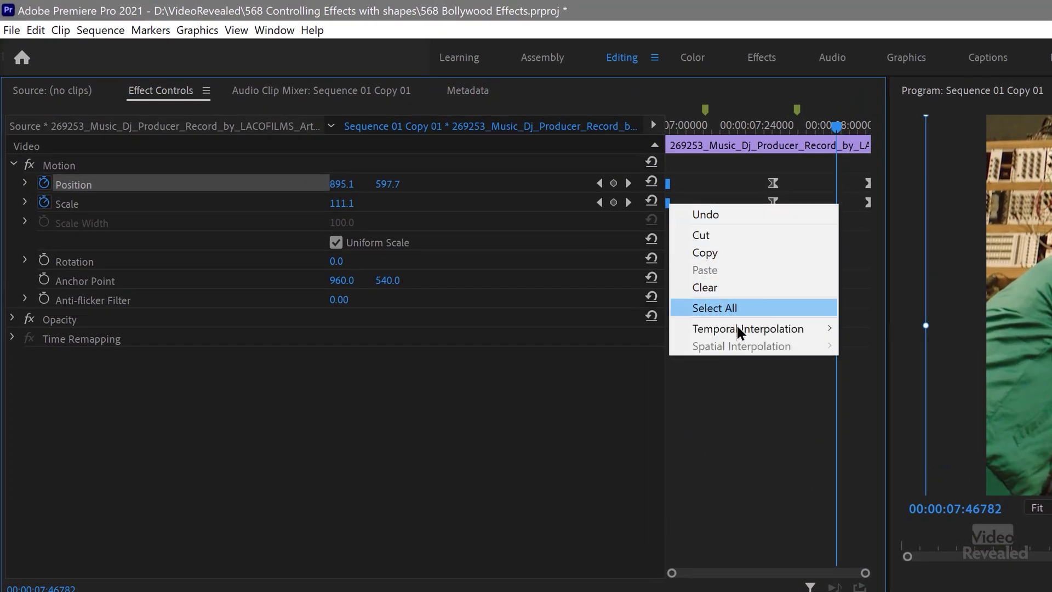
pyautogui.moveTo(738, 327)
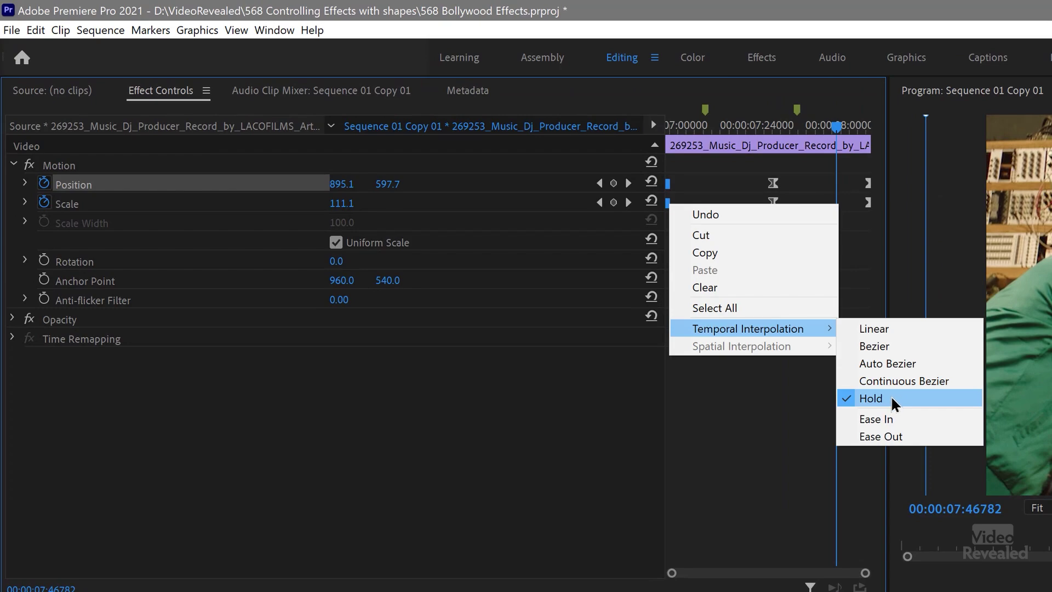
pyautogui.click(894, 329)
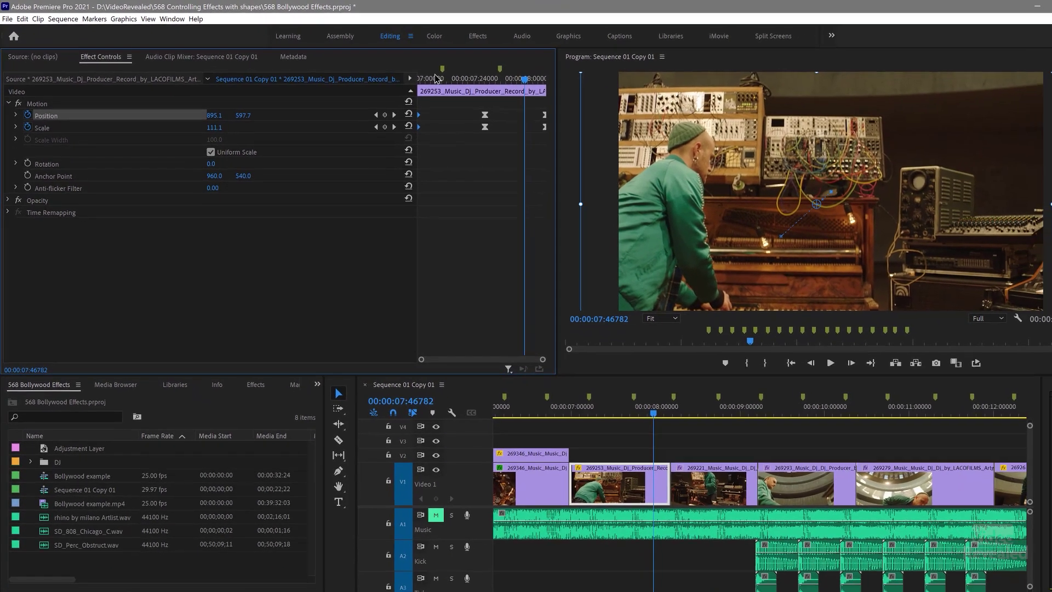
# Step: Play the producer clip from its first frame twice to see the zoom with linear keyframes
pyautogui.moveTo(464, 78); pyautogui.dragTo(347, 123)
pyautogui.press('space')
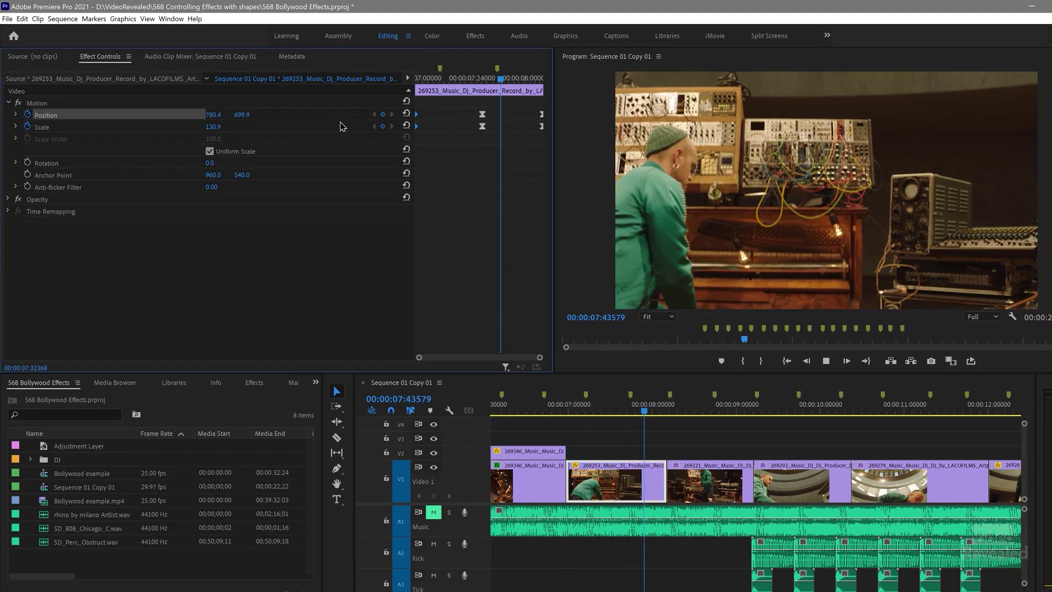
pyautogui.click(435, 80)
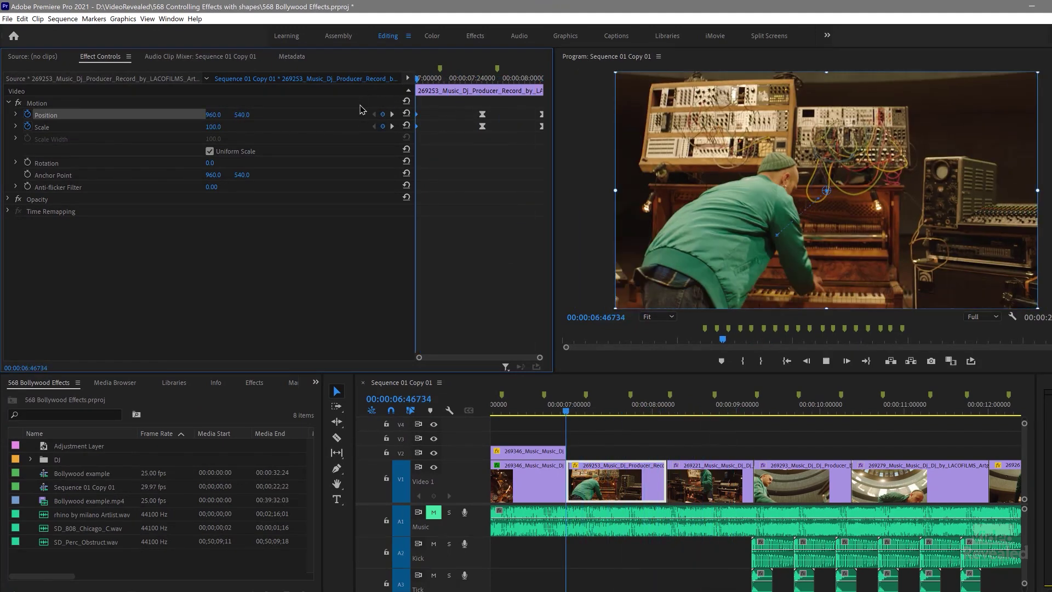
pyautogui.press('space')
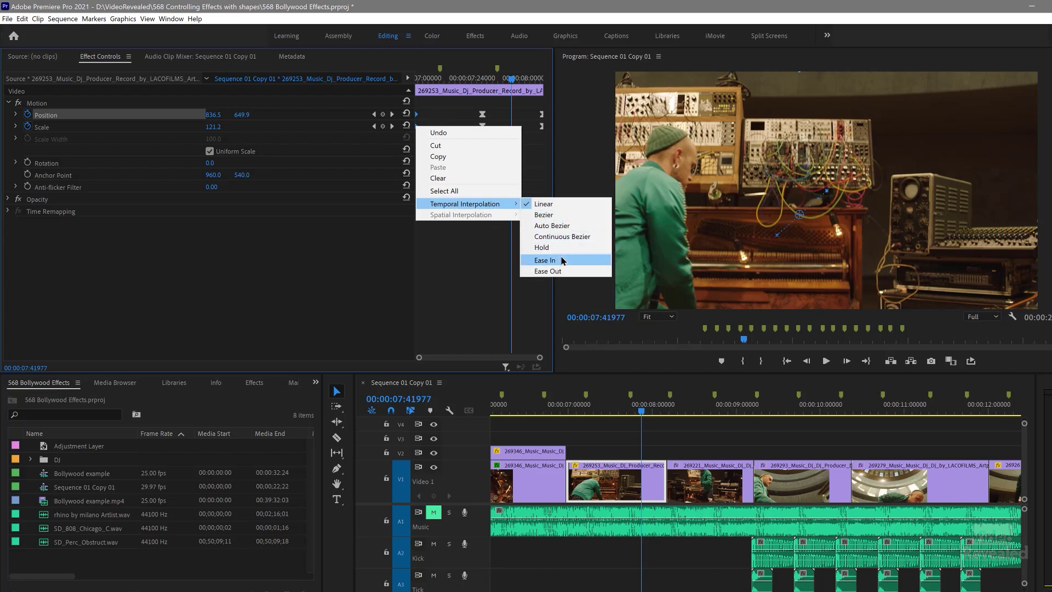
# Step: Return the first Position and Scale keyframes to Hold interpolation and replay the producer clip
pyautogui.press('space')
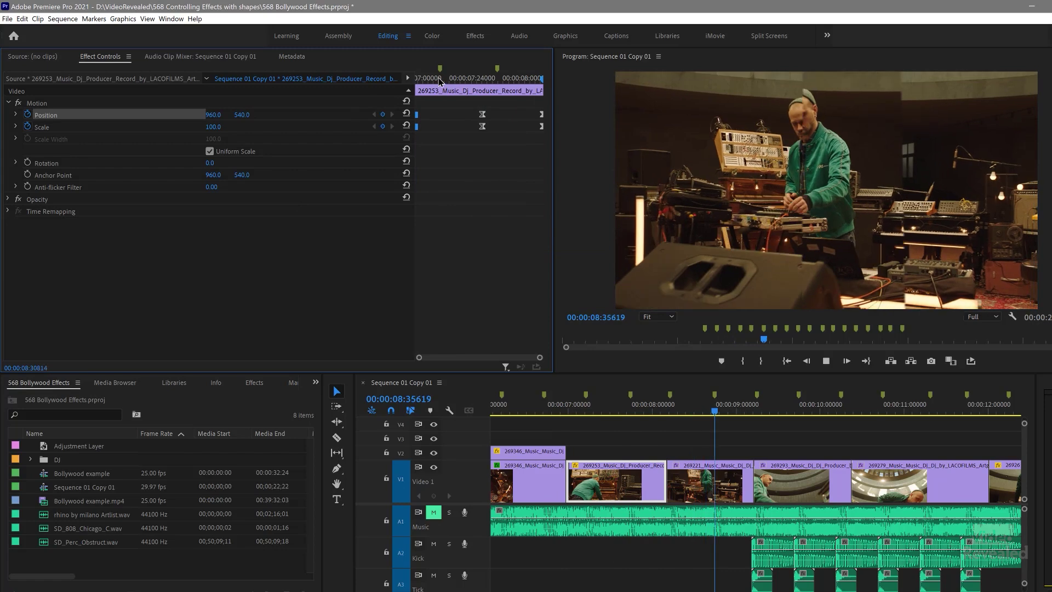
pyautogui.press('Up')
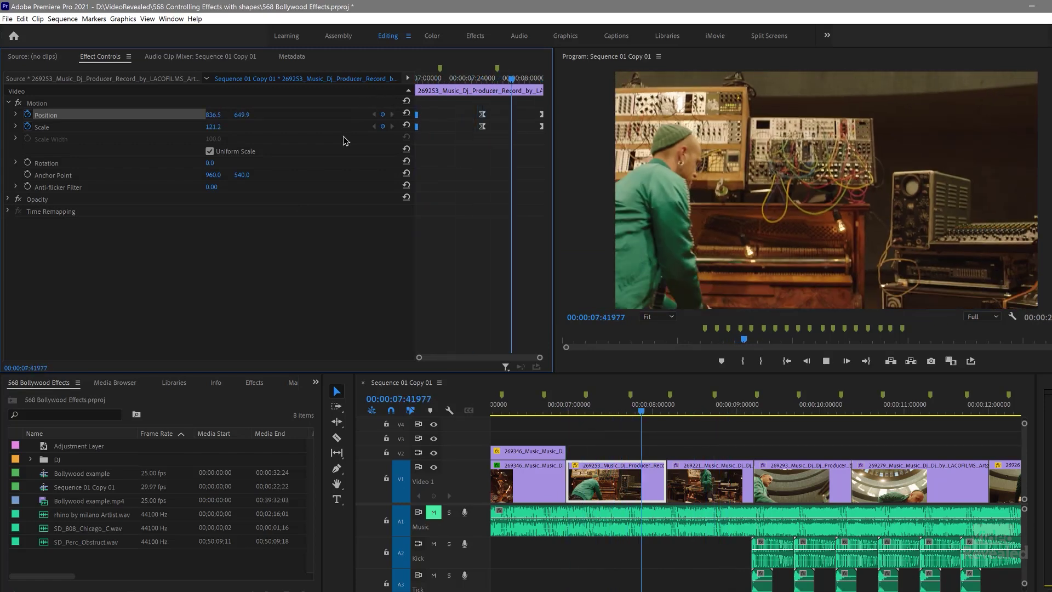
# Step: Scrub and play the shots following the producer clip, from about 00:00:08 to 00:00:12, to review their timing against the beat
pyautogui.press('space')
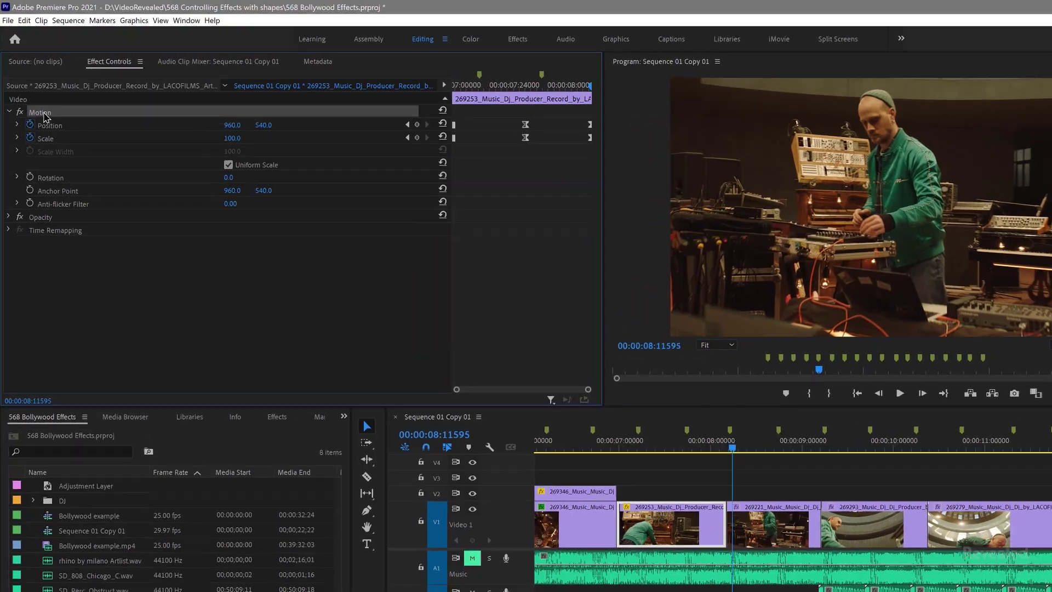
pyautogui.rightClick(39, 104)
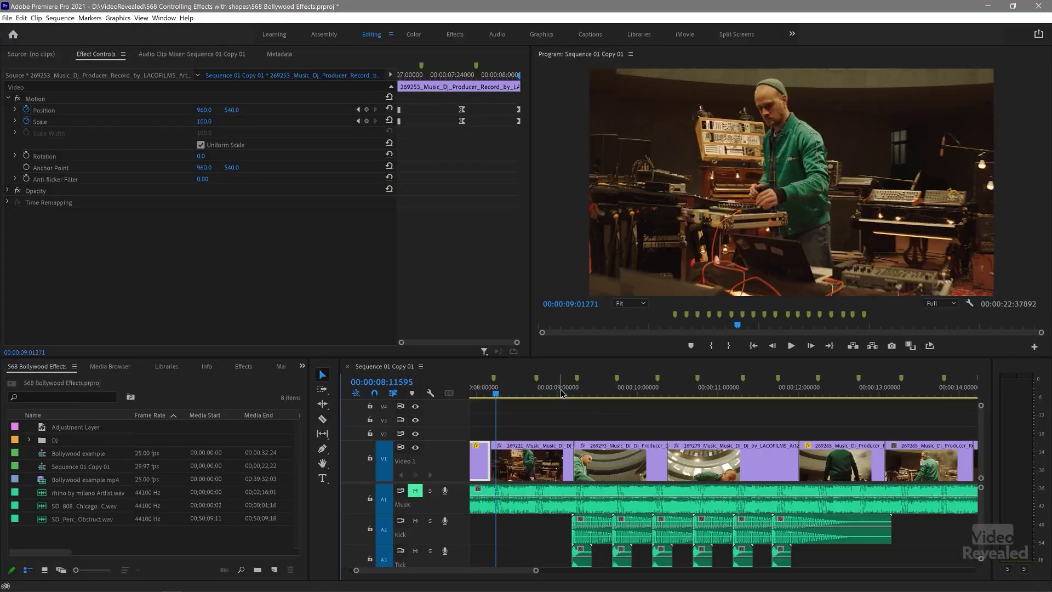
pyautogui.press('space')
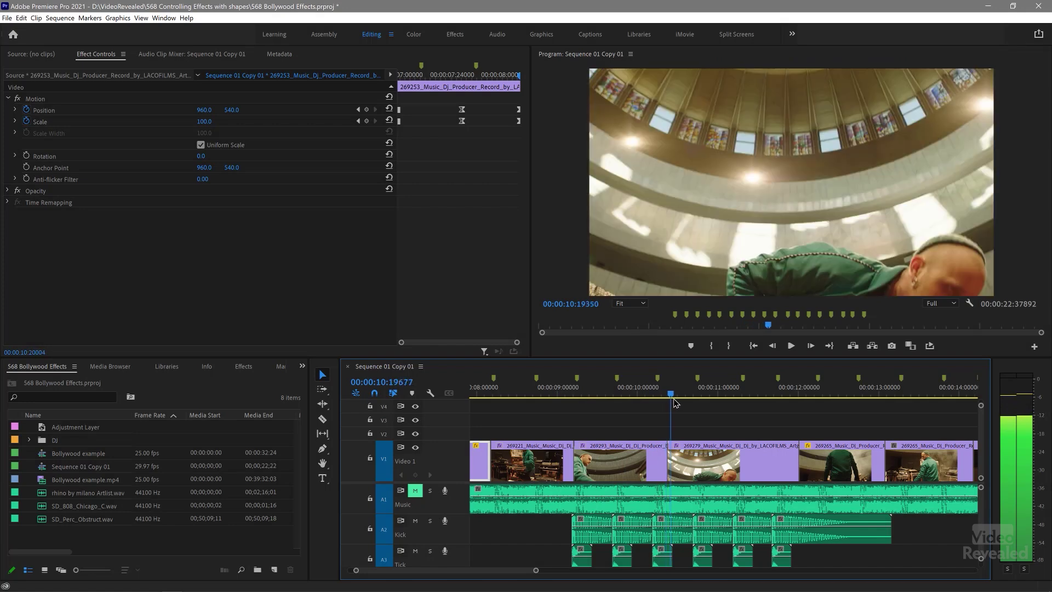
pyautogui.press('j')
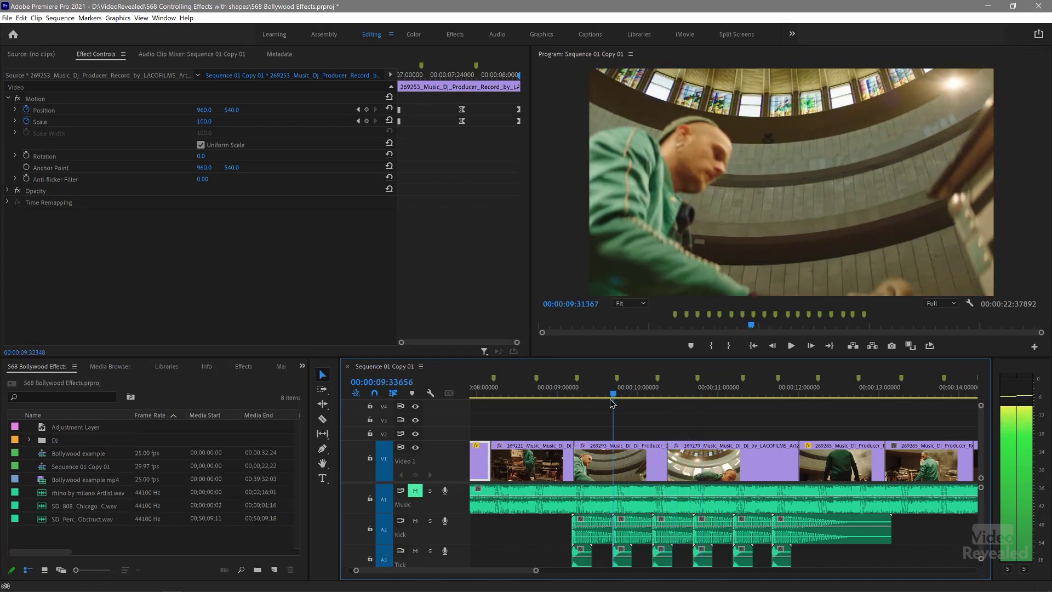
pyautogui.moveTo(650, 401); pyautogui.dragTo(729, 401)
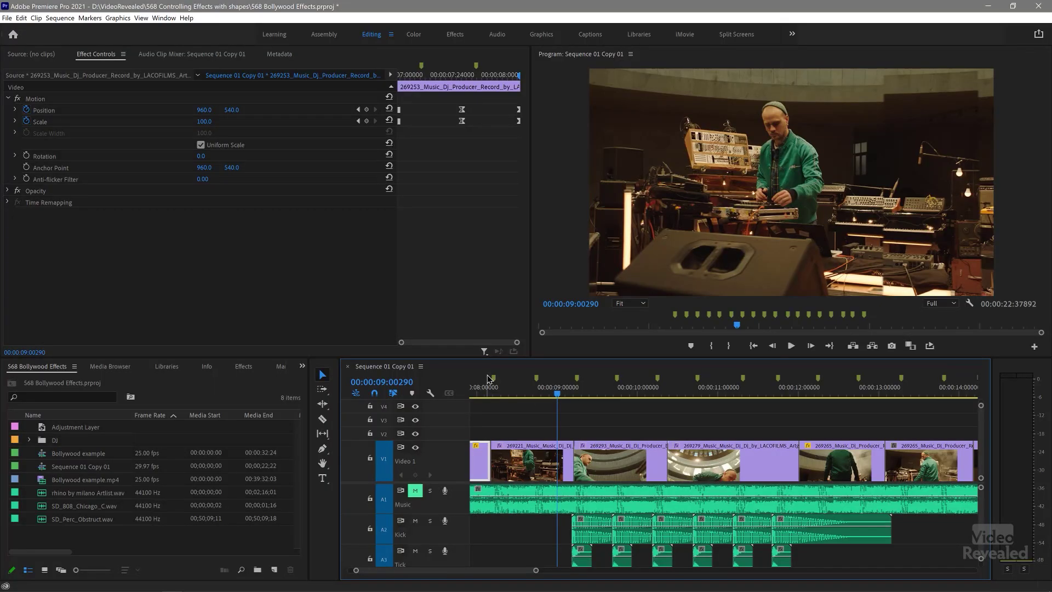
pyautogui.press('space')
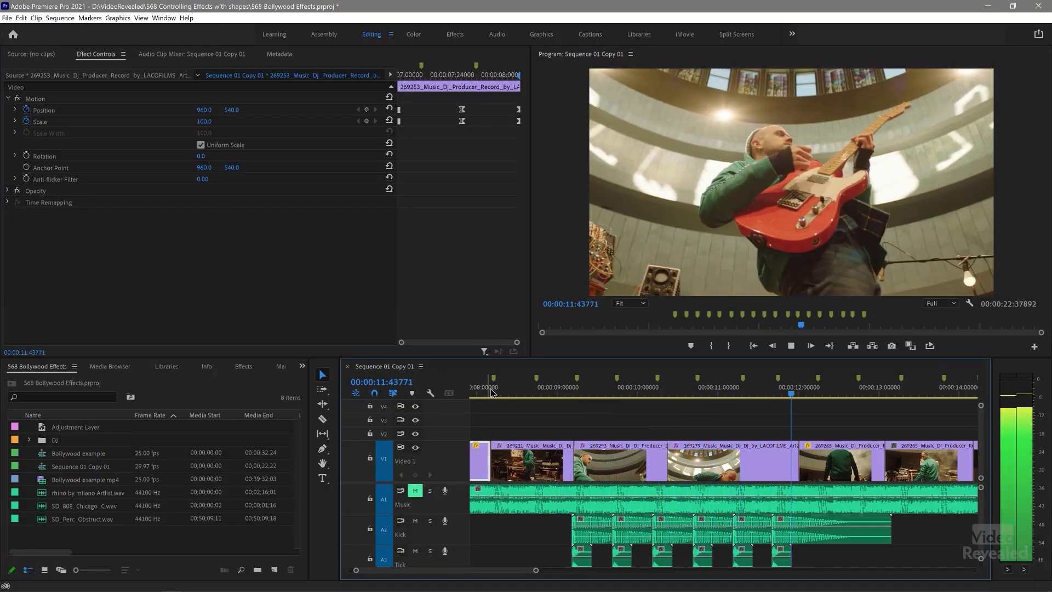
pyautogui.press('space')
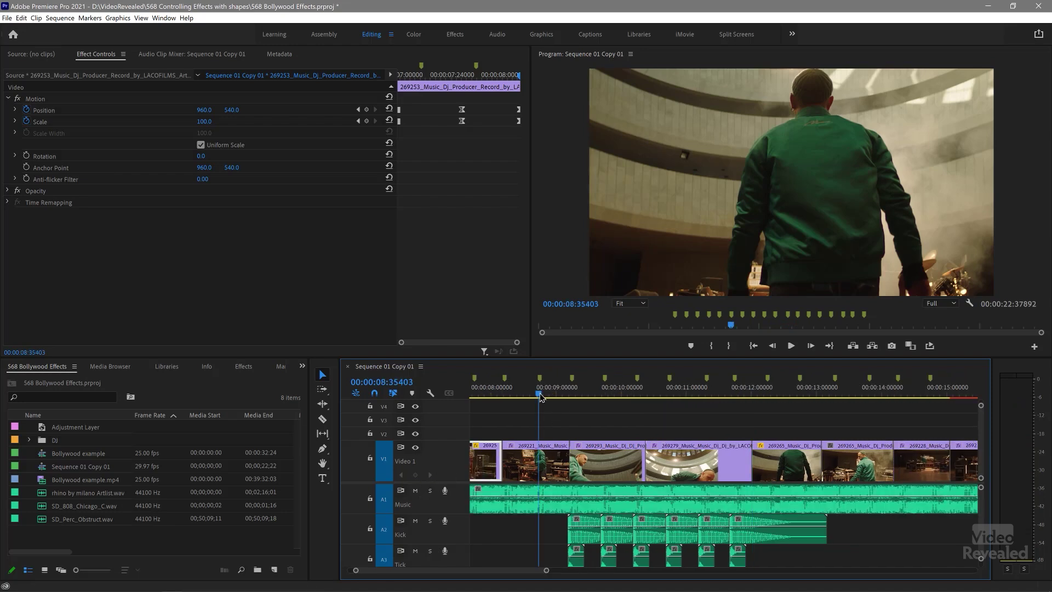
pyautogui.press('space')
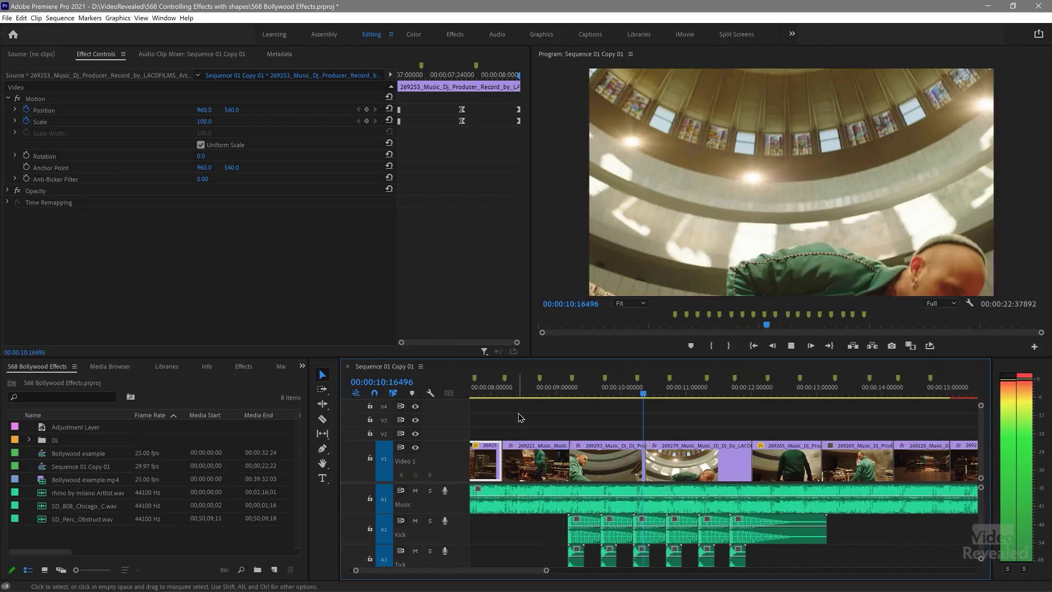
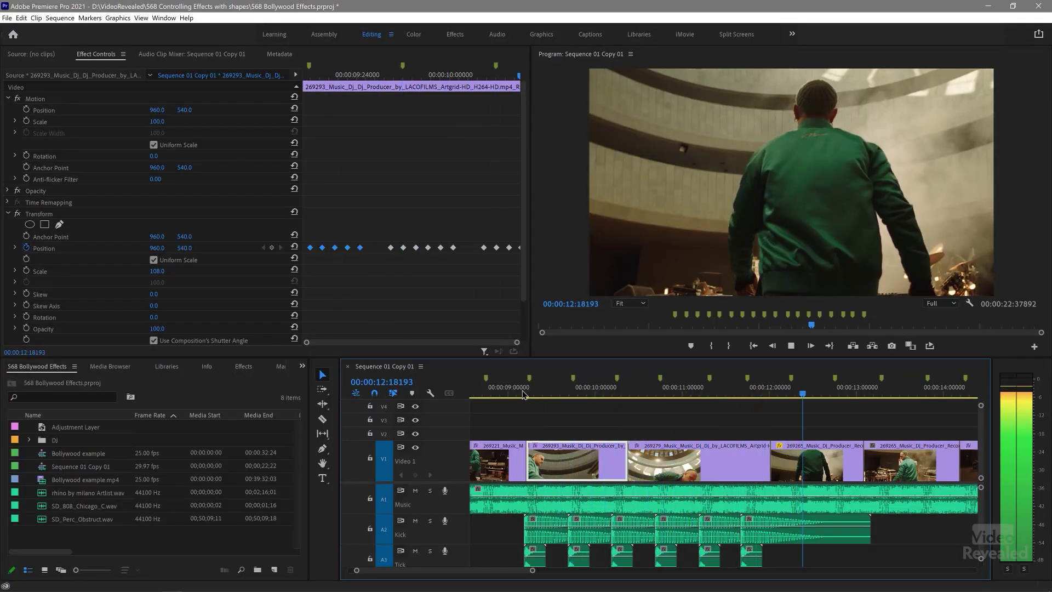
# Step: Replay the sequence from just before clip 269293 to check its Transform position shake
pyautogui.press('space')
pyautogui.click(516, 391)
pyautogui.press('space')
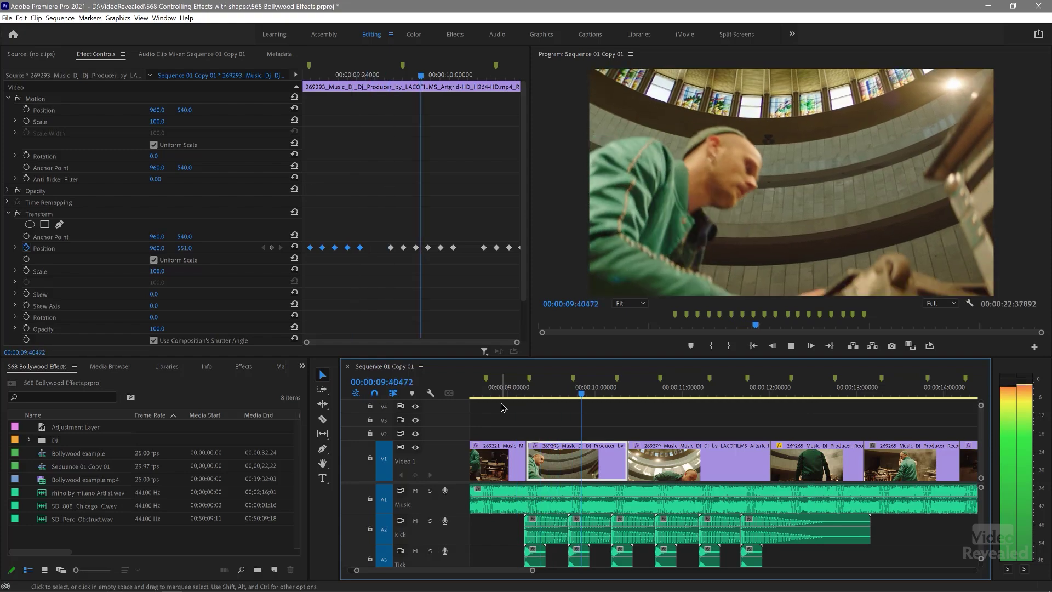
# Step: Turn off Use Composition's Shutter Angle in clip 269293's Transform effect and set its Shutter Angle to 180
pyautogui.scroll(-2, 269, 263)
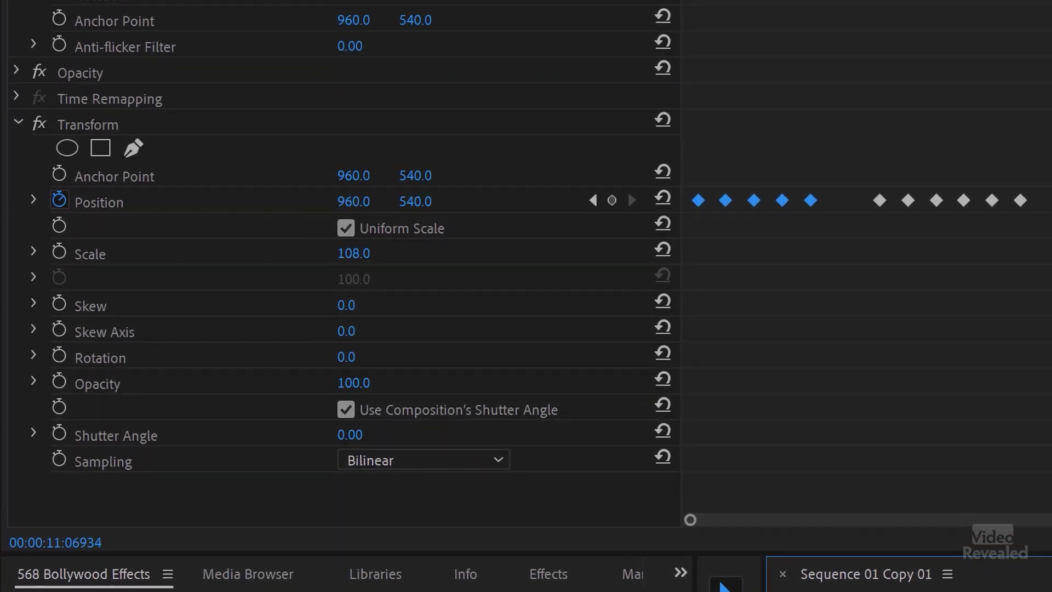
pyautogui.click(350, 432)
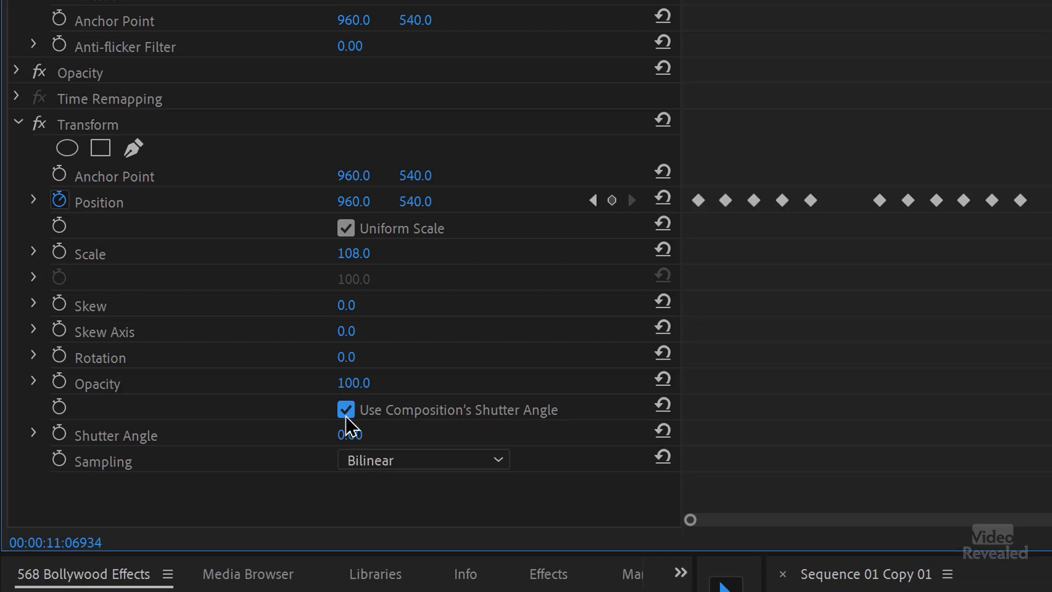
pyautogui.click(97, 127)
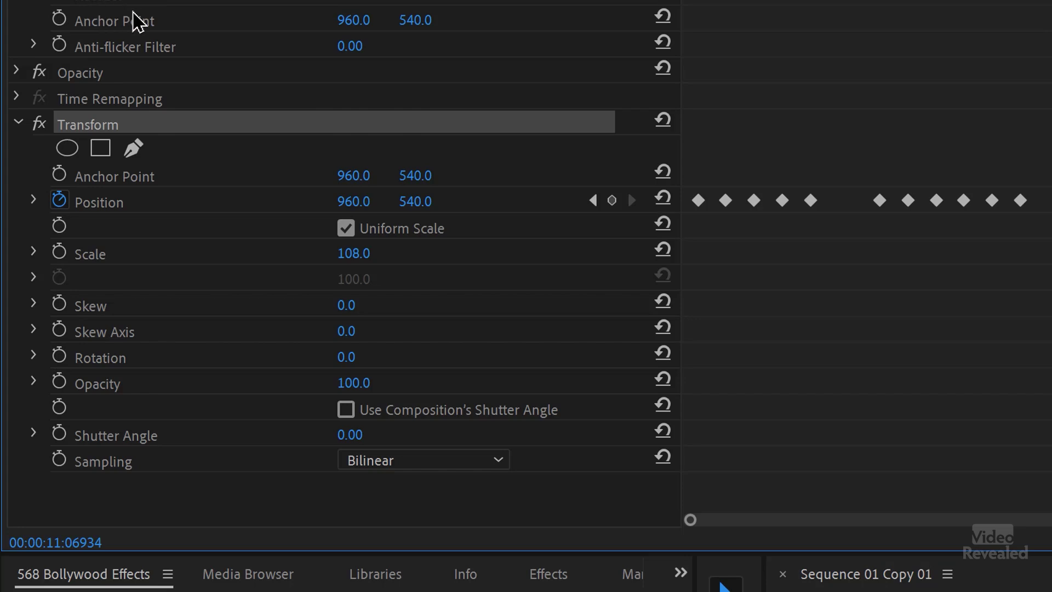
pyautogui.click(362, 438)
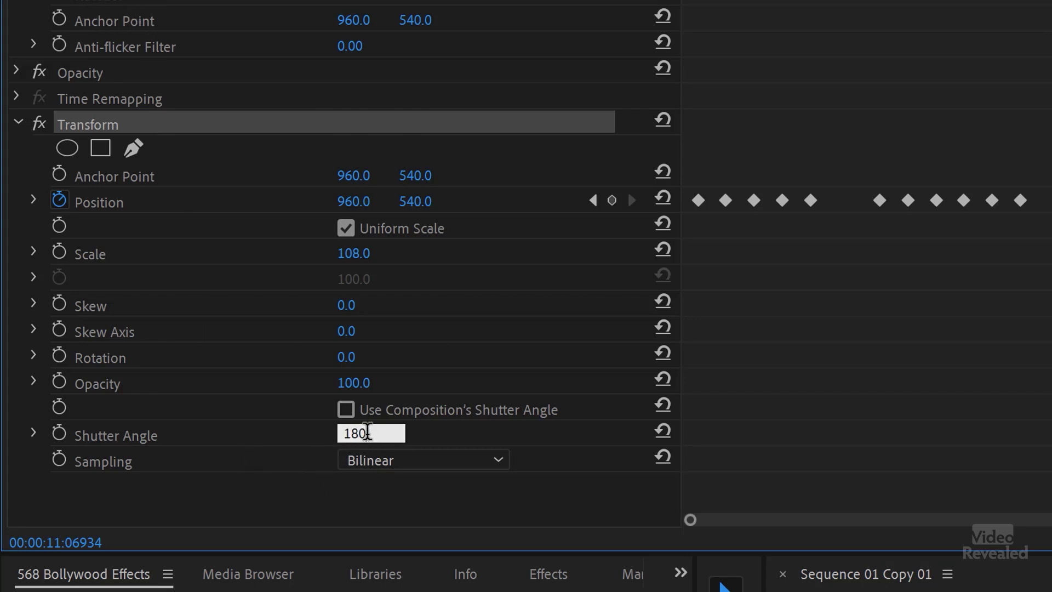
pyautogui.press('Return')
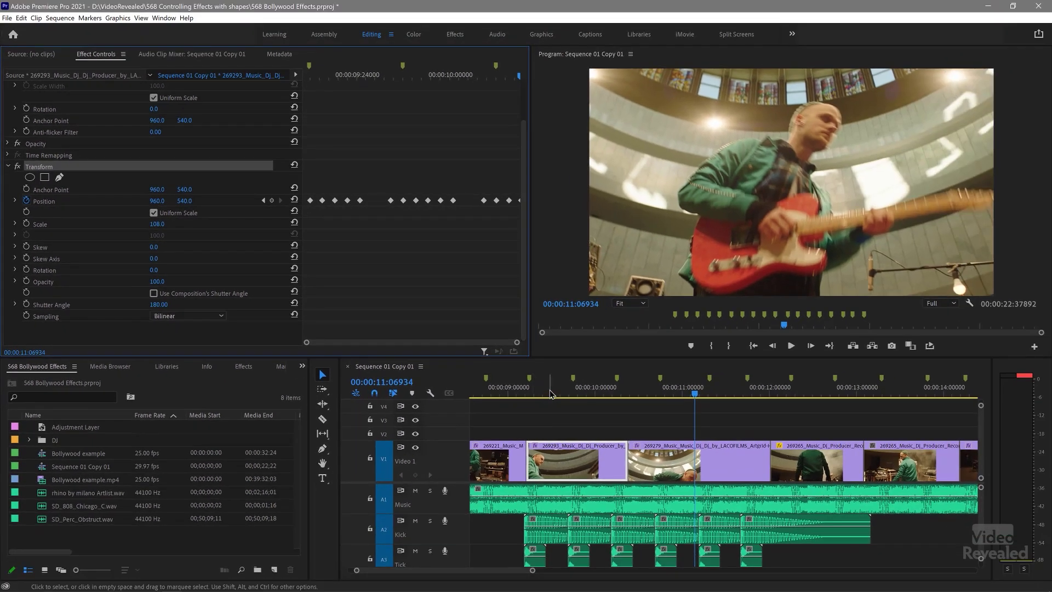
# Step: Play and scrub through clip 269293 to inspect the motion blur on its position shake
pyautogui.click(529, 392)
pyautogui.press('space')
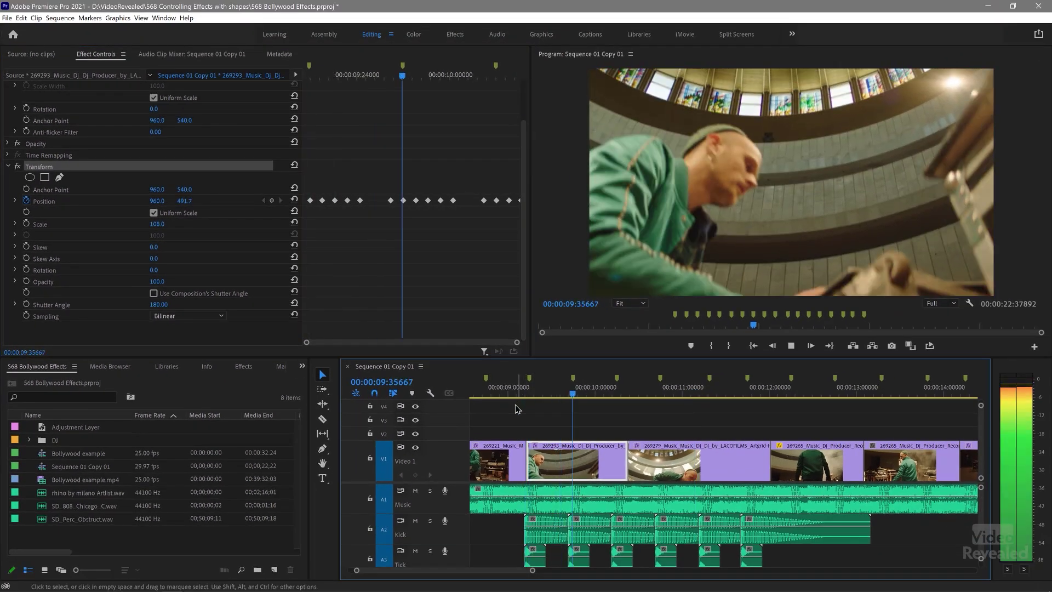
pyautogui.click(541, 393)
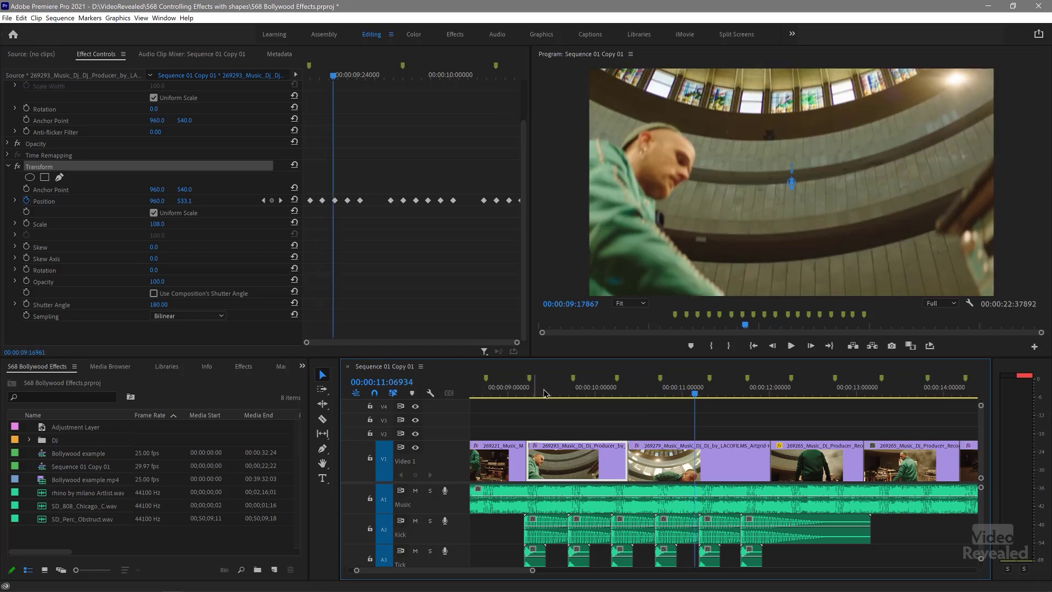
pyautogui.moveTo(555, 393); pyautogui.dragTo(569, 393)
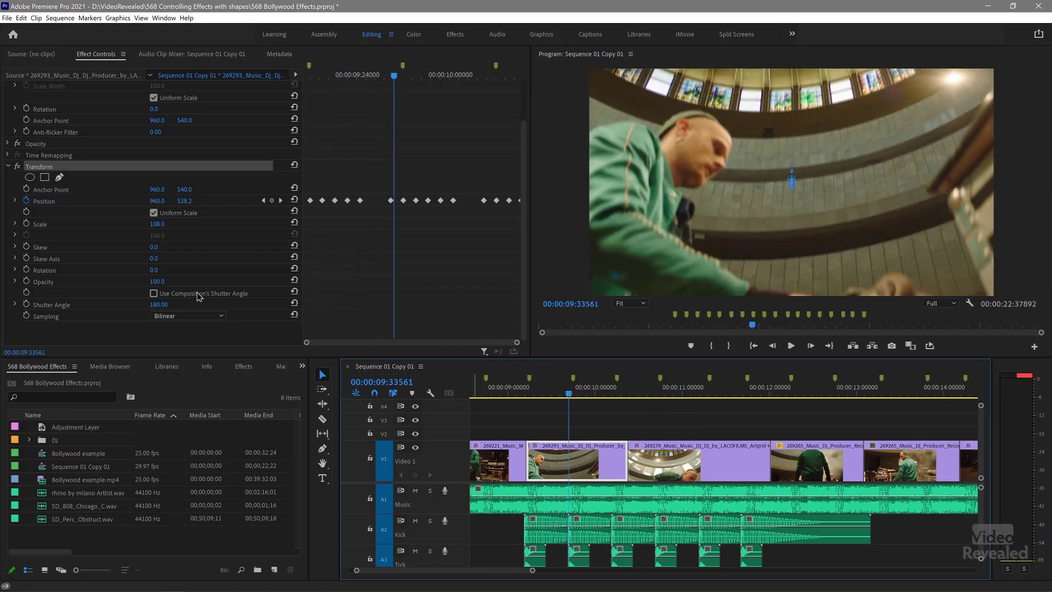
# Step: Set the Transform Shutter Angle of clip 269293 to 291 and replay the clip from its start
pyautogui.moveTo(159, 308); pyautogui.dragTo(194, 308)
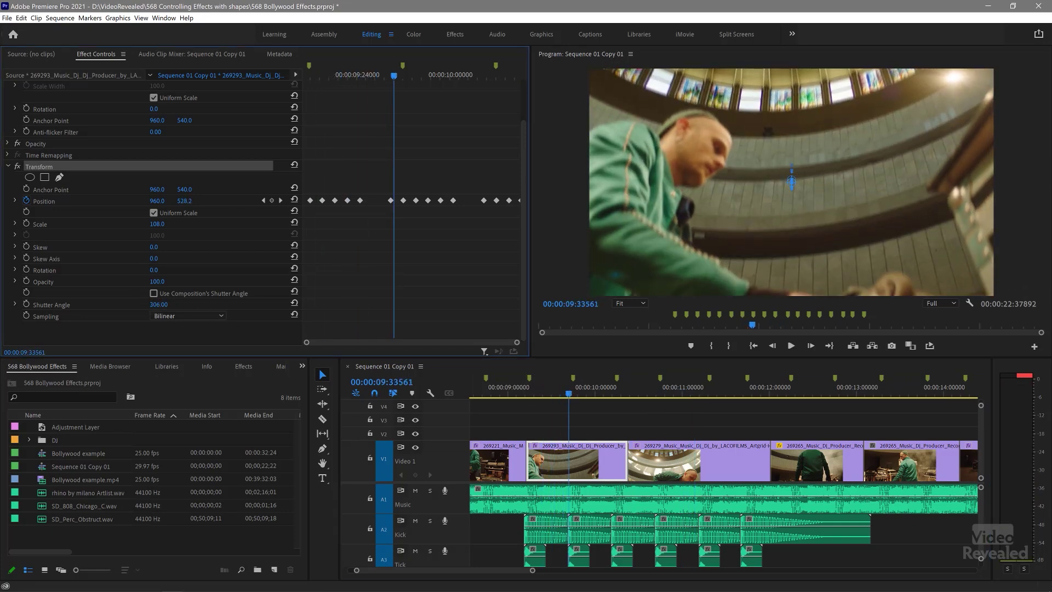
pyautogui.click(525, 393)
pyautogui.press('space')
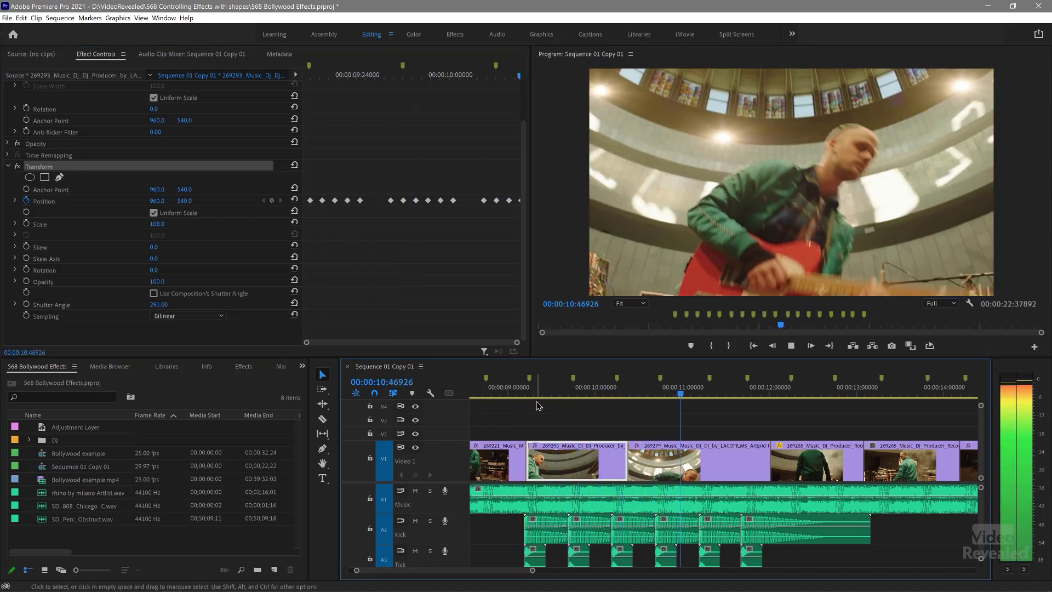
pyautogui.click(527, 399)
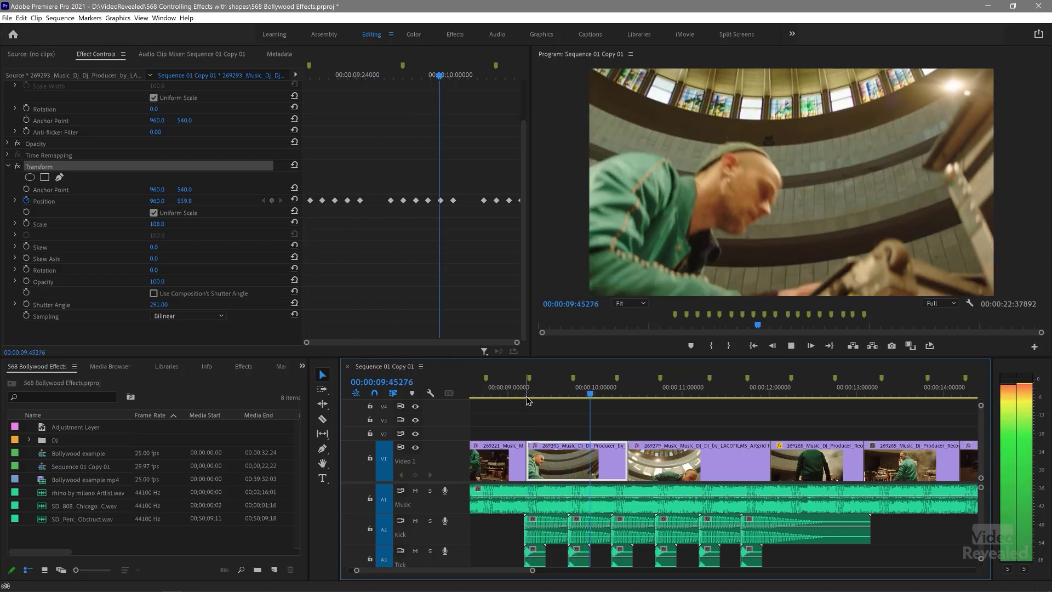
# Step: Turn off Use Composition's Shutter Angle for guitar clip 269279's Transform effect, set Shutter Angle to 300 and play the result
pyautogui.click(662, 452)
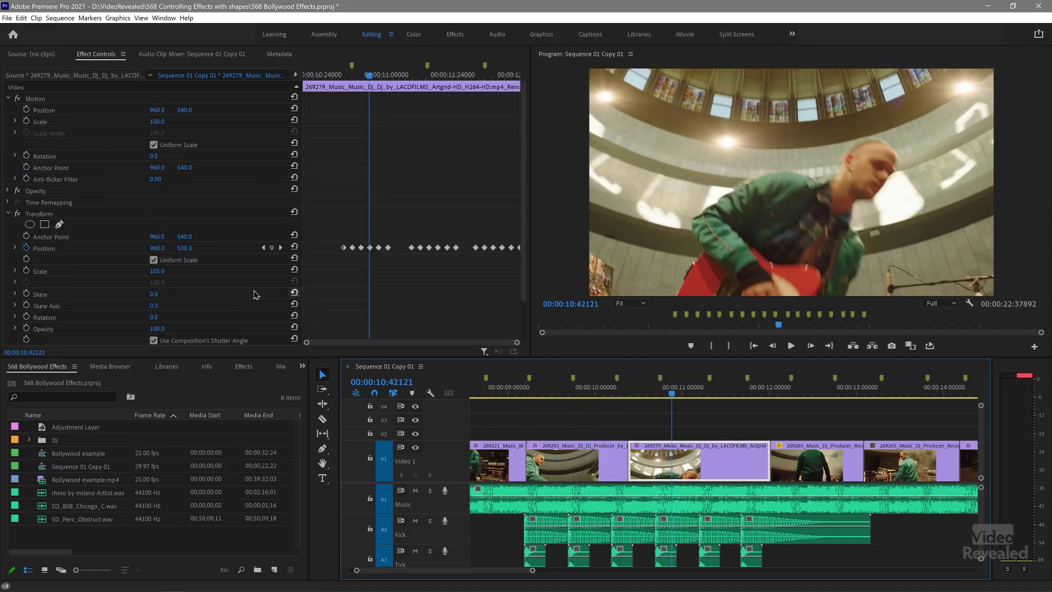
pyautogui.click(154, 294)
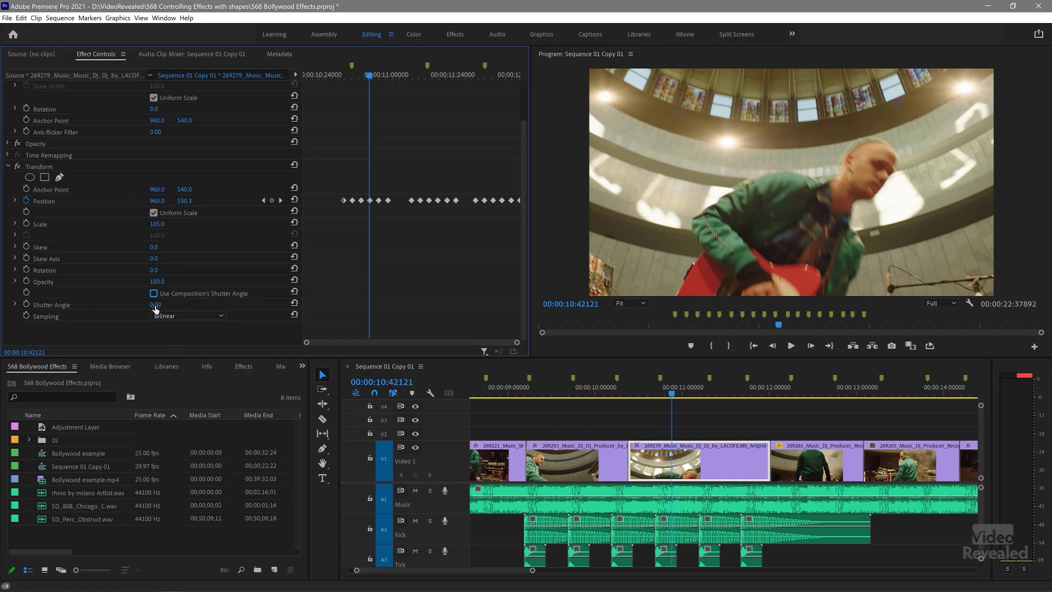
pyautogui.click(163, 301)
pyautogui.write('300')
pyautogui.press('Return')
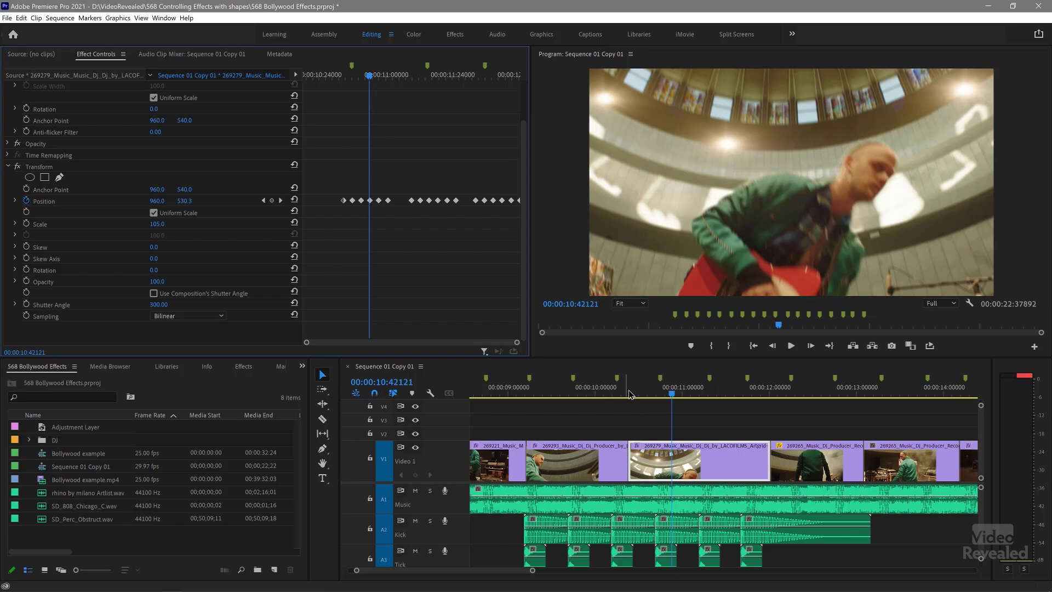
pyautogui.press('space')
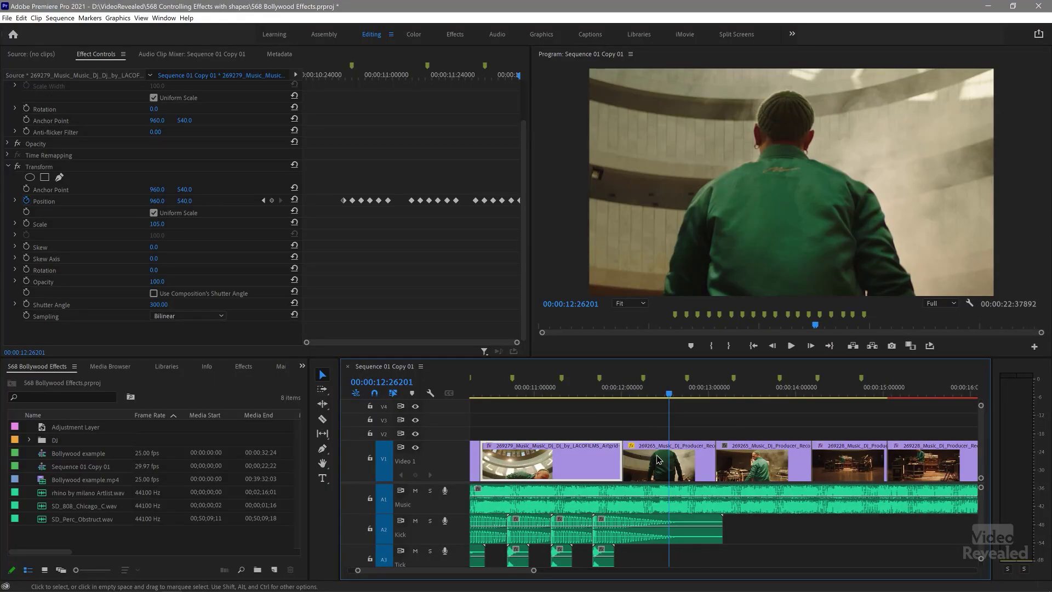
# Step: Select the first 269265 clip, showing the producer's back, and play it from its start to review its Position and Scale keyframes
pyautogui.click(645, 448)
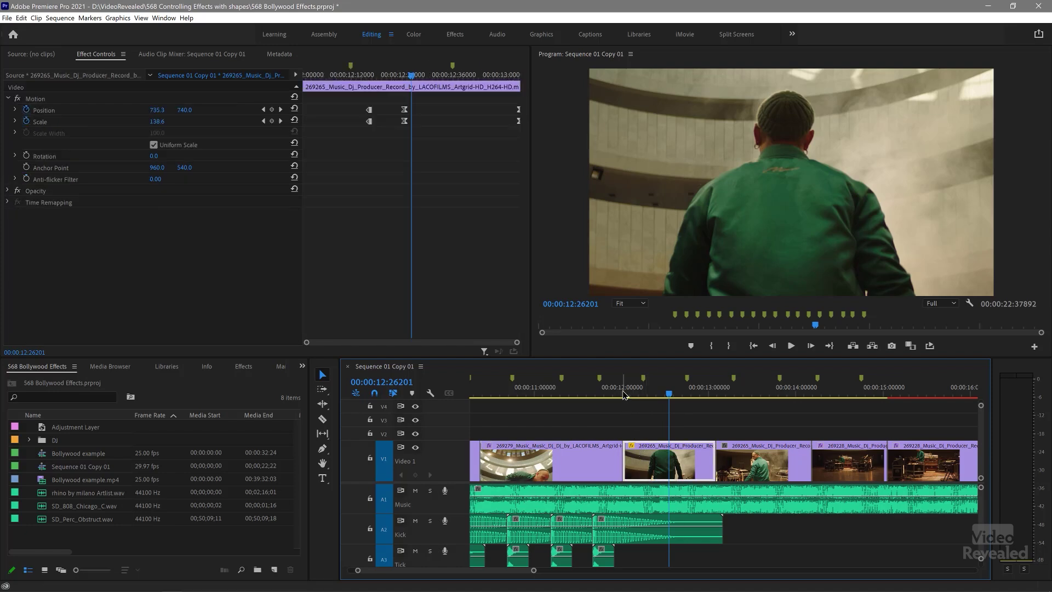
pyautogui.click(622, 391)
pyautogui.press('space')
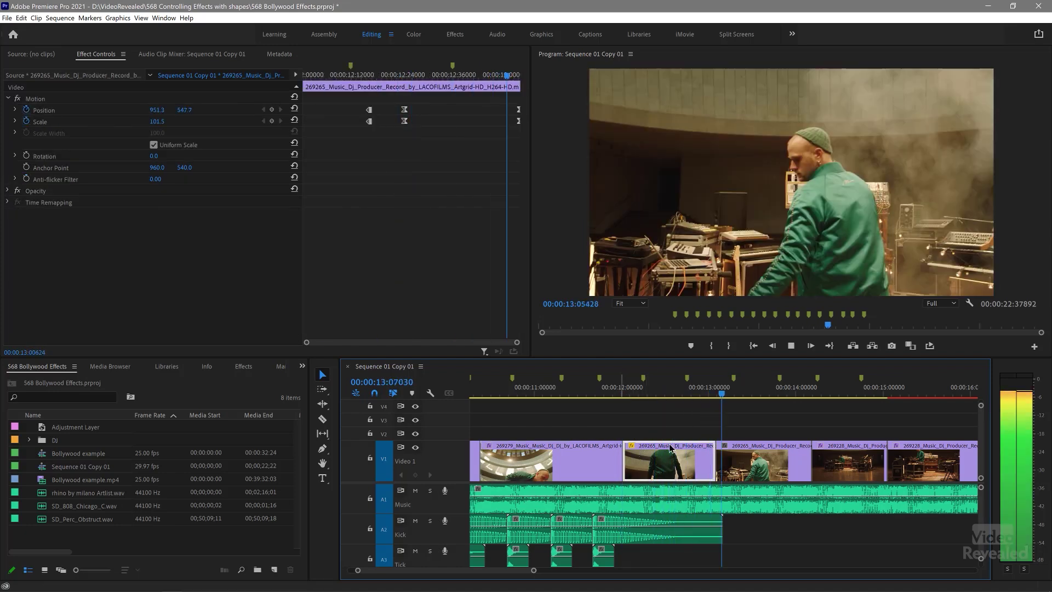
pyautogui.press('space')
pyautogui.click(652, 396)
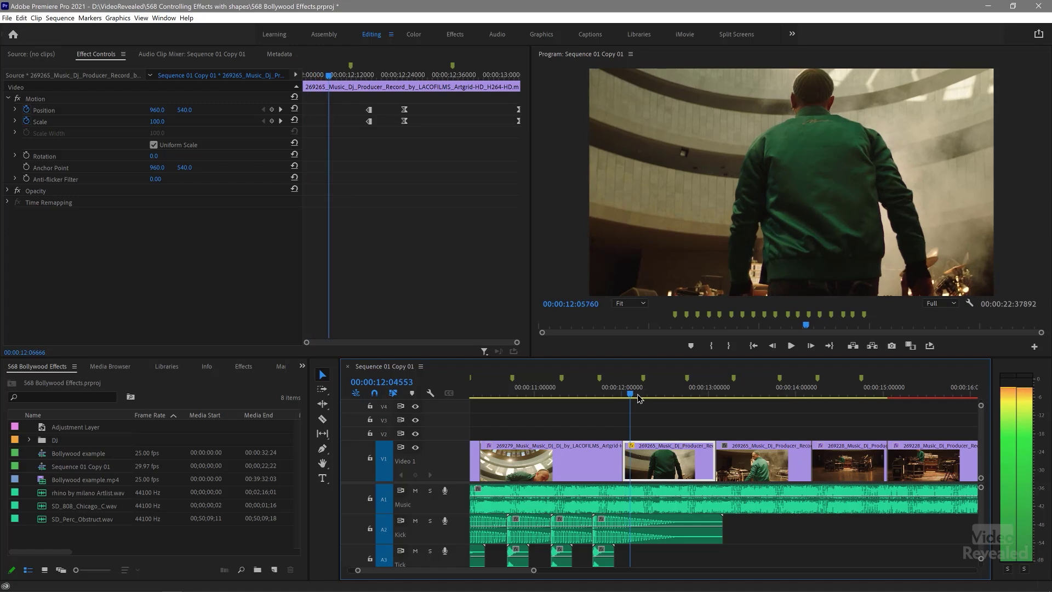
pyautogui.press('space')
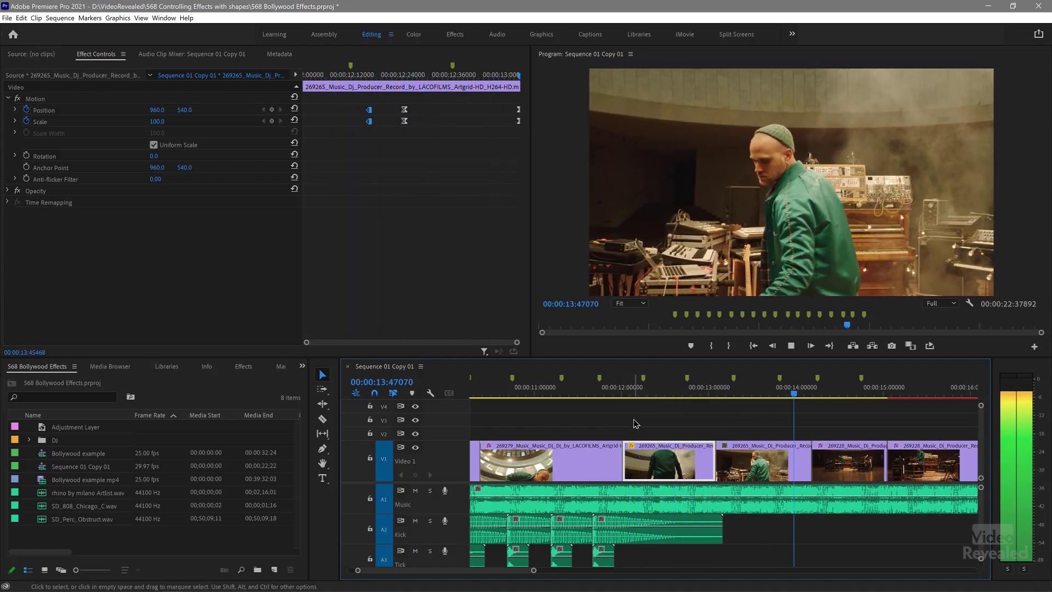
pyautogui.press('space')
# Step: Select the first 269228 wide-shot clip and examine its Transform effect near 00:00:14:22
pyautogui.scroll(-5, 779, 411)
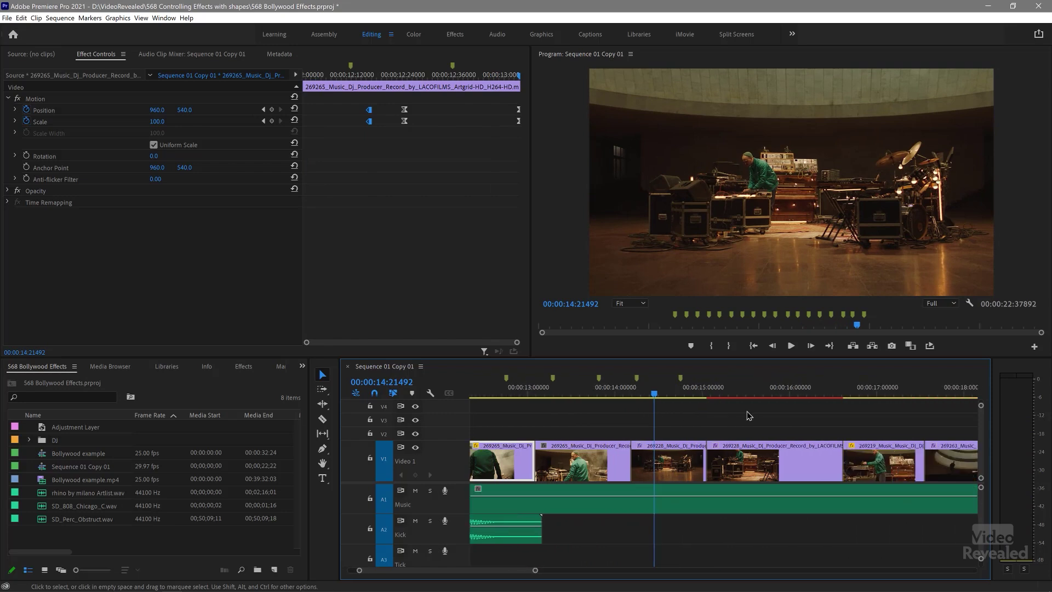
pyautogui.moveTo(624, 393); pyautogui.dragTo(630, 393)
pyautogui.click(629, 462)
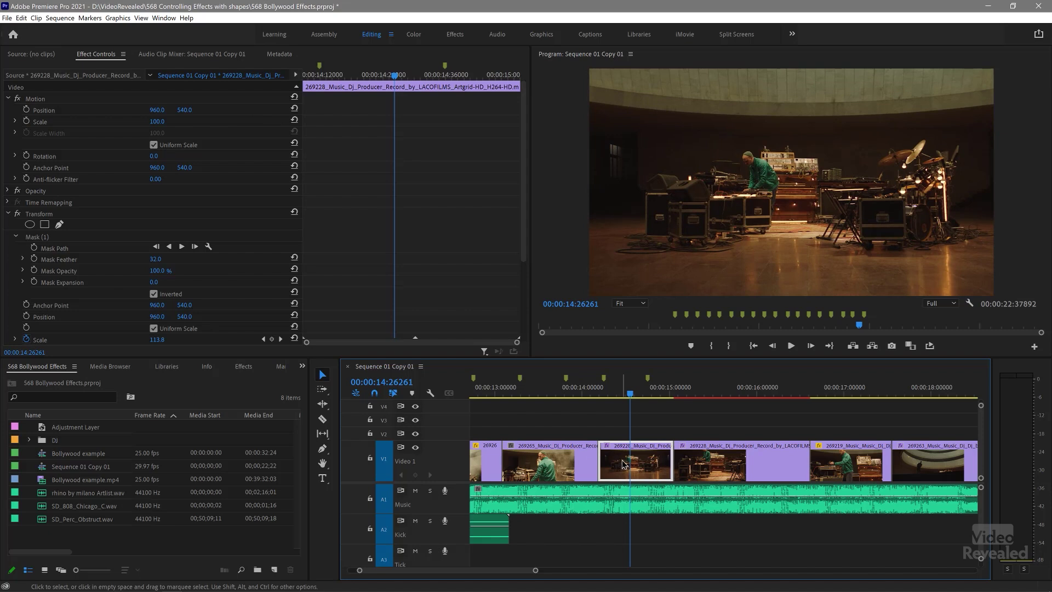
pyautogui.click(46, 214)
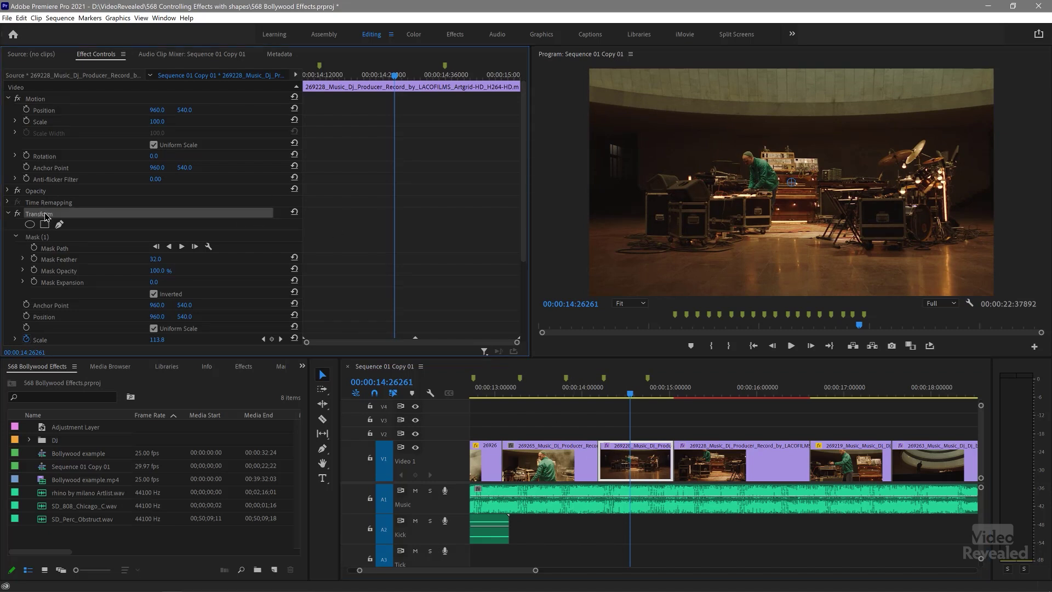
pyautogui.moveTo(623, 396)
pyautogui.mouseDown()
pyautogui.moveTo(610, 394)
pyautogui.moveTo(621, 395)
pyautogui.mouseUp()
# Step: Select Mask (1) of the wide-shot clip's Transform effect and turn off its Inverted option
pyautogui.click(55, 240)
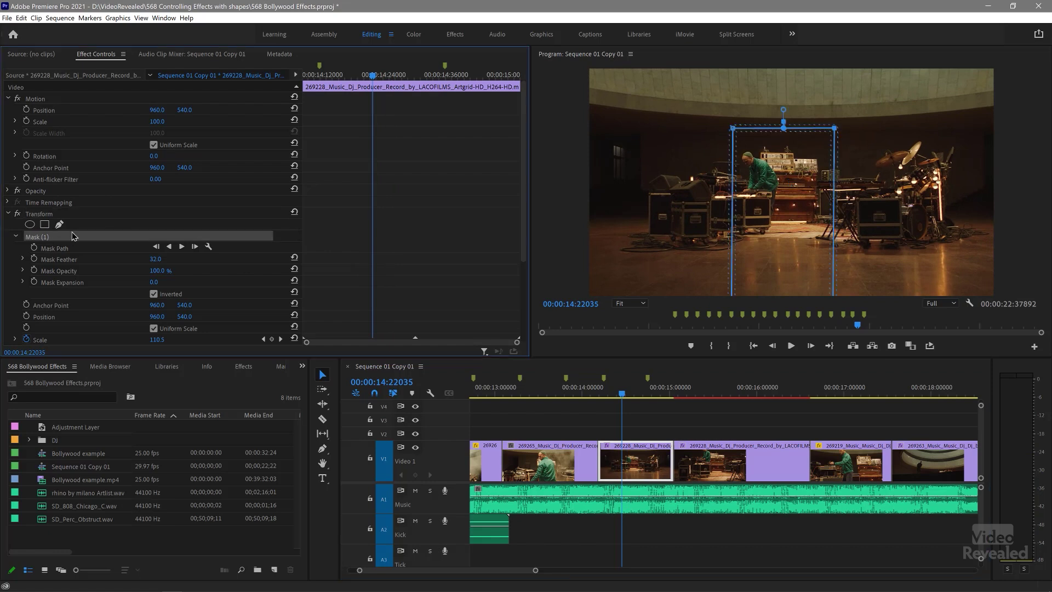
pyautogui.scroll(-4, 82, 235)
pyautogui.scroll(-1, 88, 230)
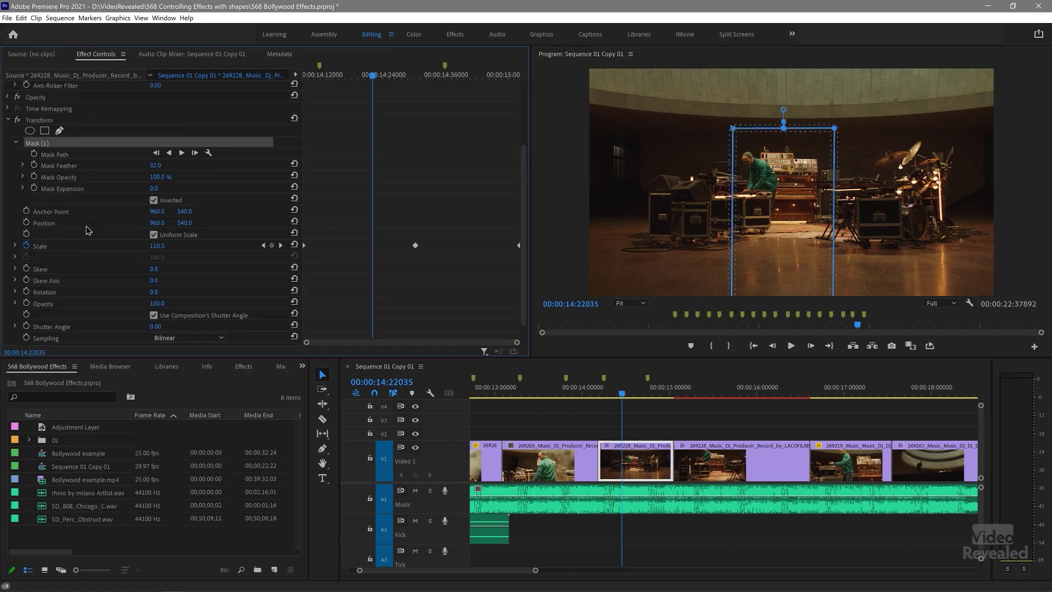
pyautogui.click(46, 121)
pyautogui.click(50, 143)
pyautogui.click(628, 462)
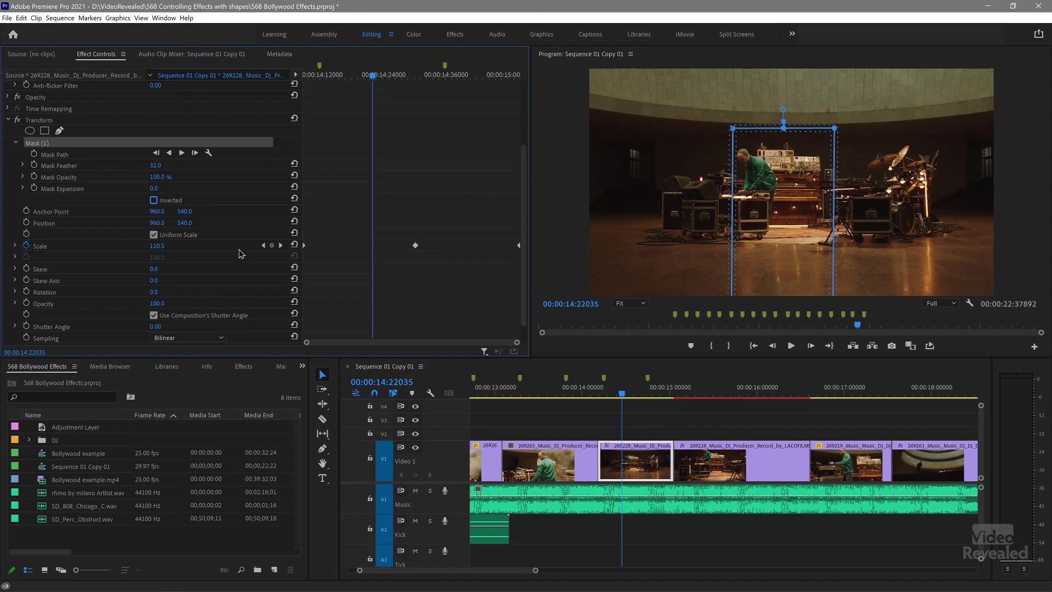
# Step: Turn Inverted back on for the wide-shot clip's Mask (1), step through Transform's Scale keyframes and display the mask outline
pyautogui.click(166, 210)
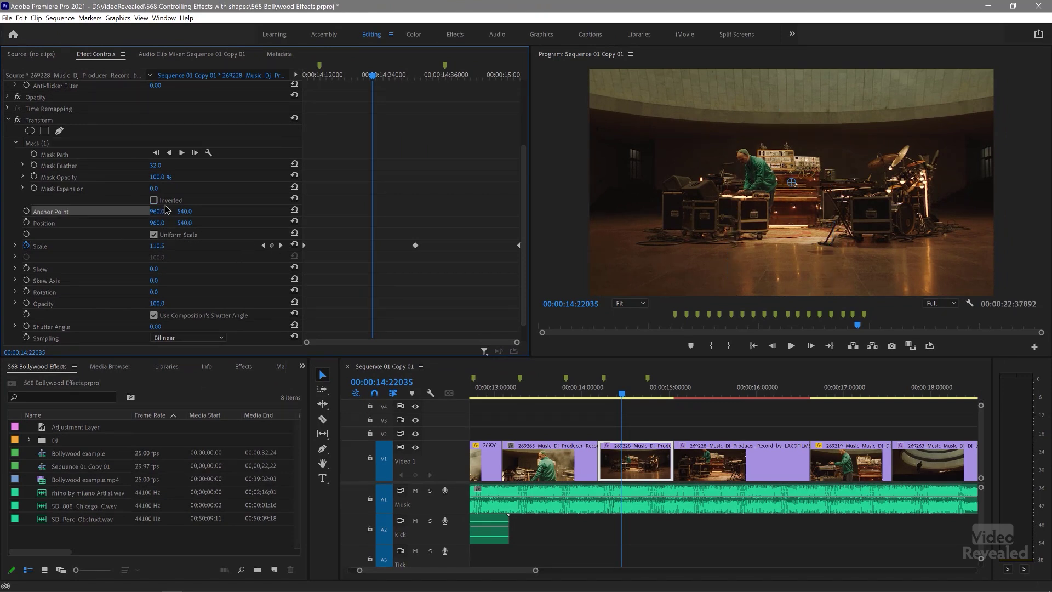
pyautogui.click(154, 200)
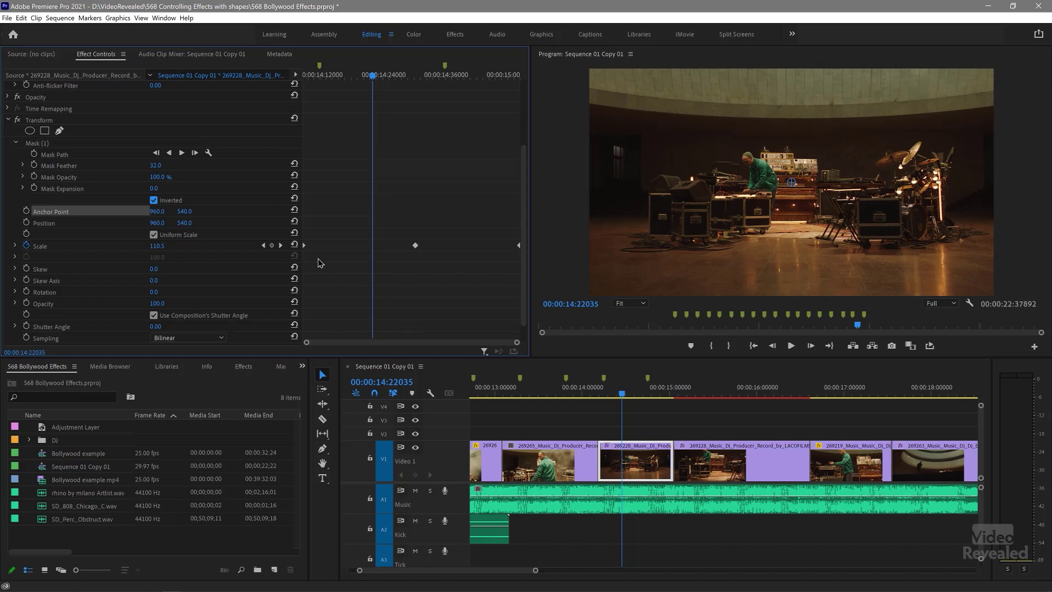
pyautogui.click(263, 245)
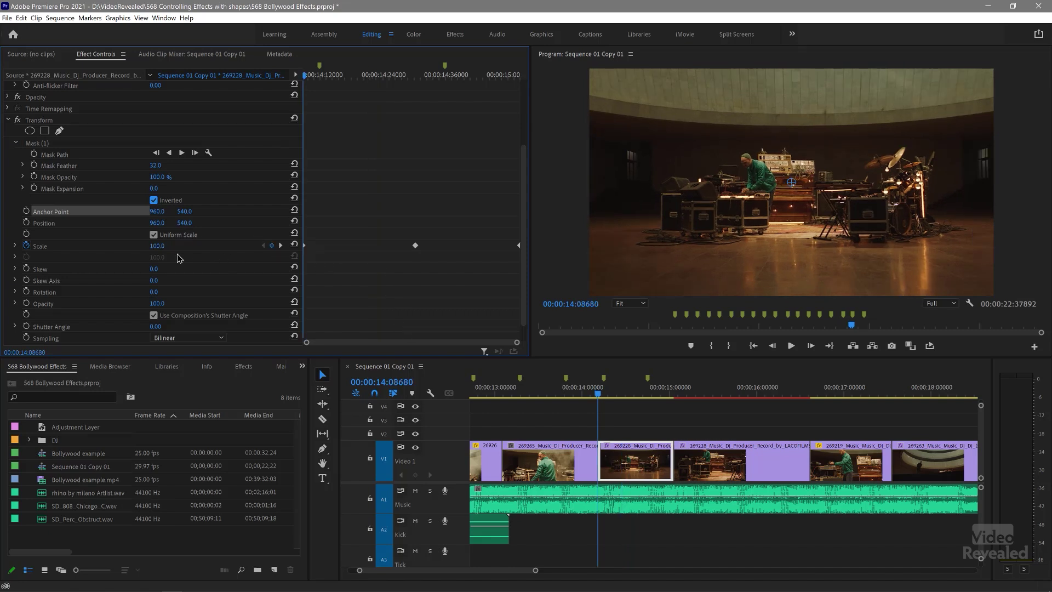
pyautogui.click(280, 245)
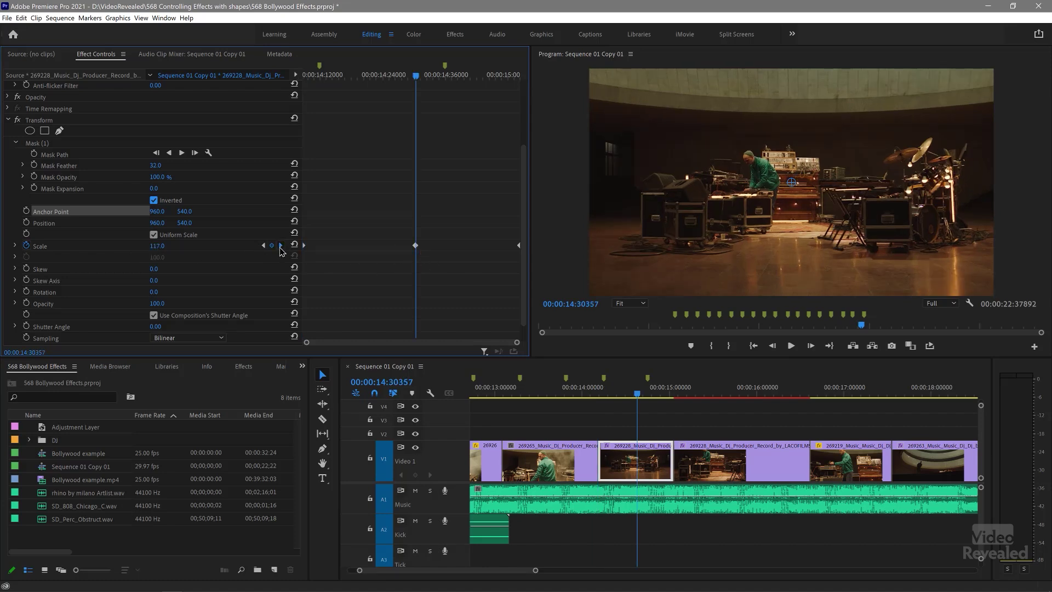
pyautogui.press('Down')
pyautogui.moveTo(369, 77); pyautogui.dragTo(392, 79)
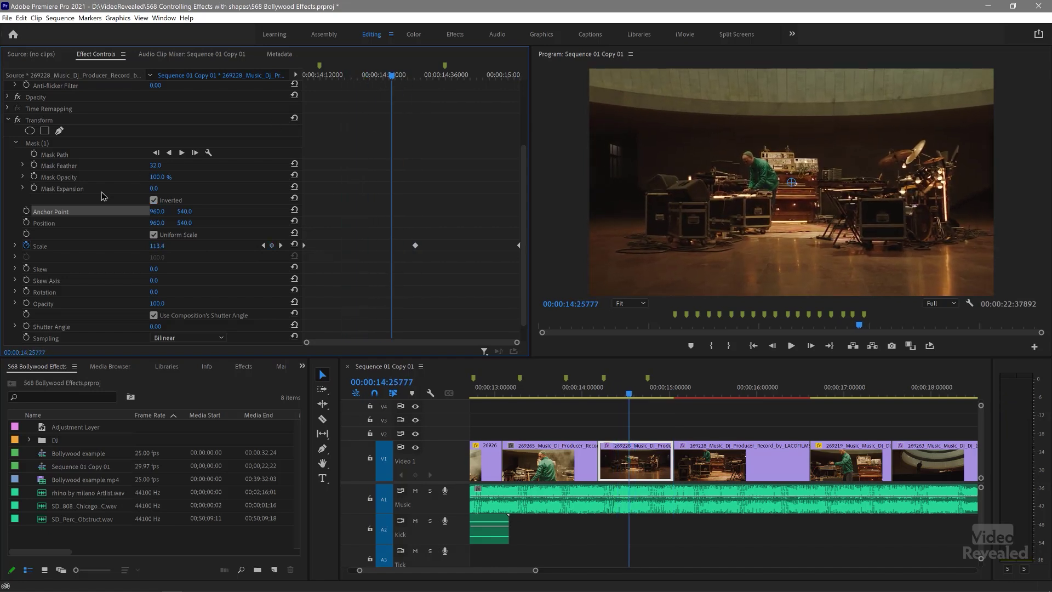
pyautogui.click(82, 166)
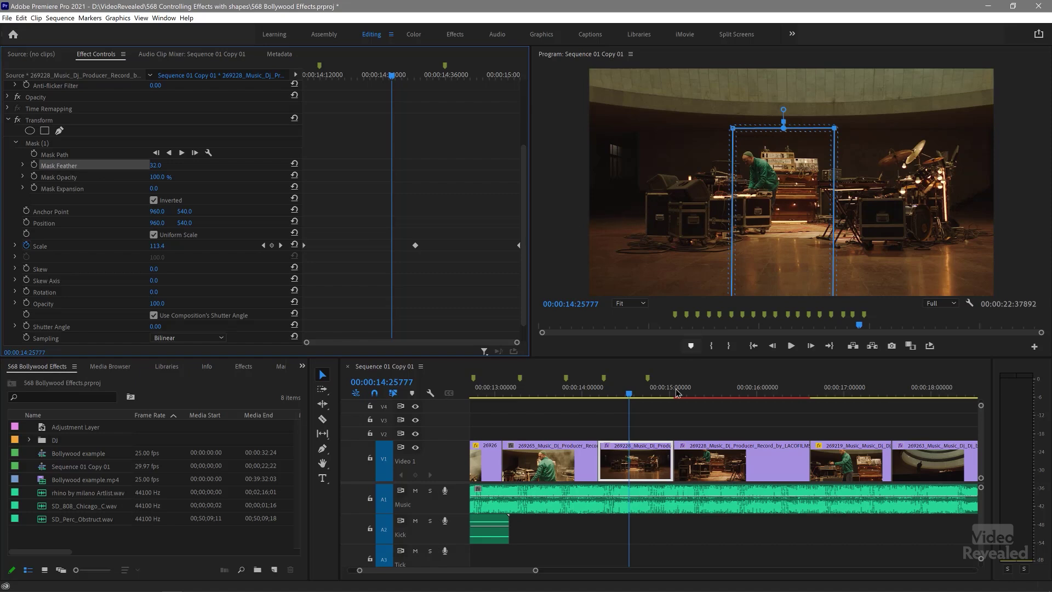
# Step: Select the second 269228 clip, showing the mirrored producer, and examine its Mirror effect's Reflection Center and Reflection Angle
pyautogui.click(661, 429)
pyautogui.moveTo(613, 392)
pyautogui.mouseDown()
pyautogui.moveTo(593, 395)
pyautogui.moveTo(599, 404)
pyautogui.mouseUp()
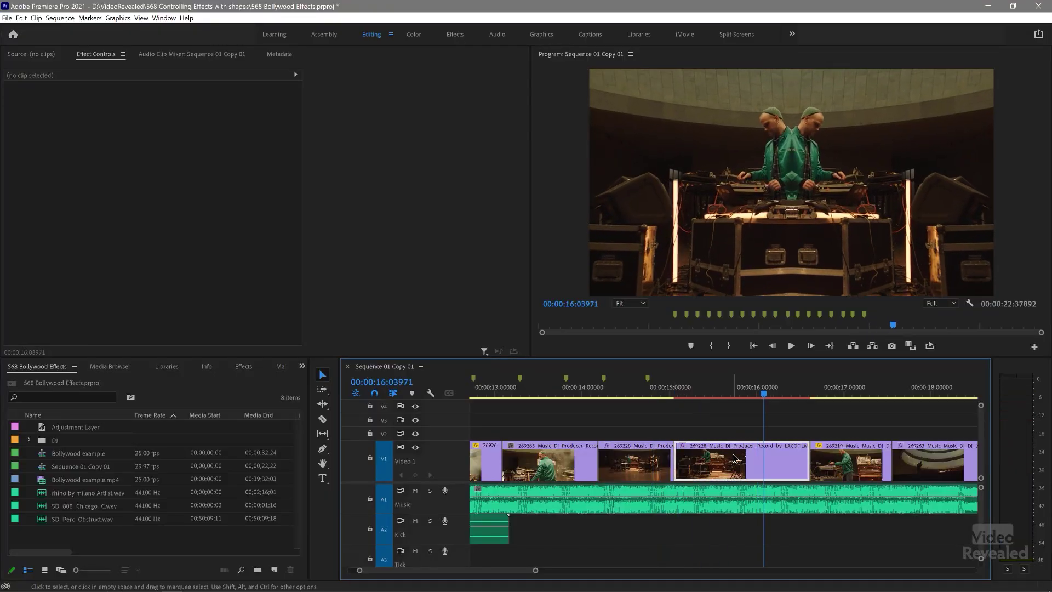
pyautogui.click(732, 453)
pyautogui.click(17, 215)
pyautogui.click(17, 214)
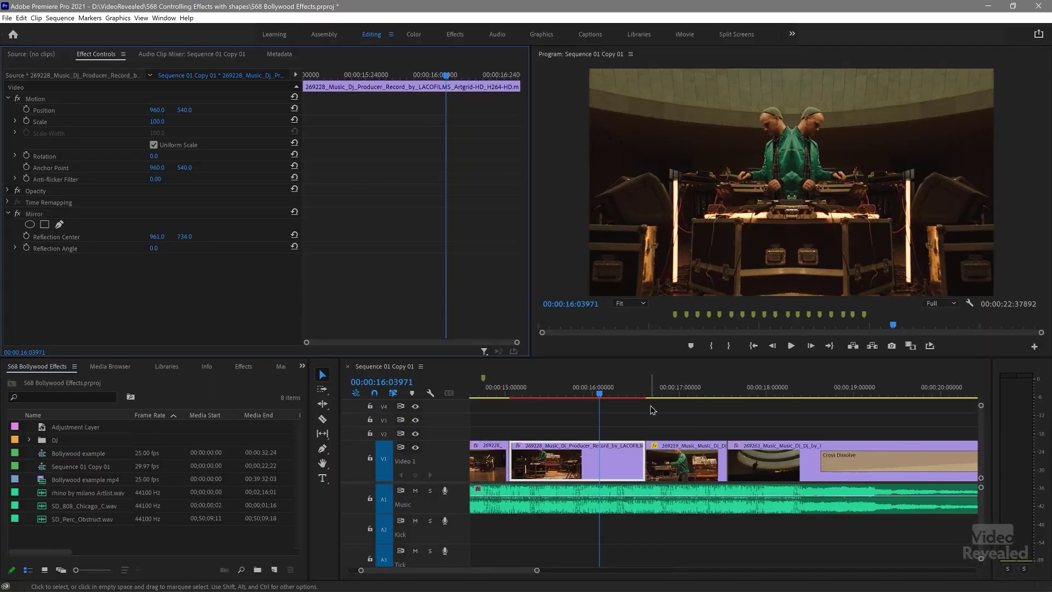
# Step: Select clip 269219 after the mirrored shot and play it from near its start to review its Position and Scale keyframes
pyautogui.click(651, 413)
pyautogui.press('space')
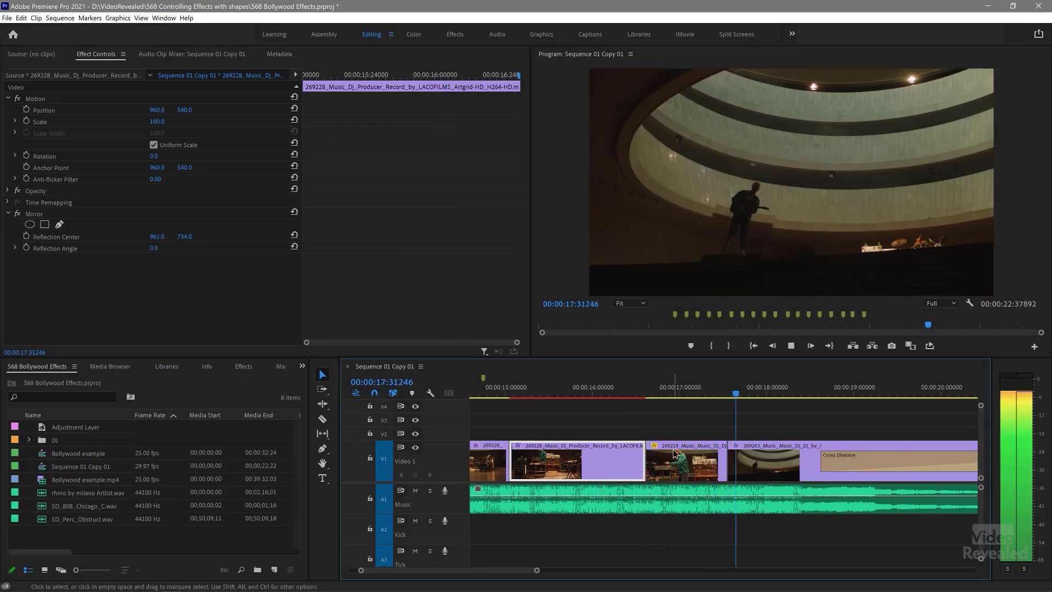
pyautogui.click(675, 452)
pyautogui.click(662, 393)
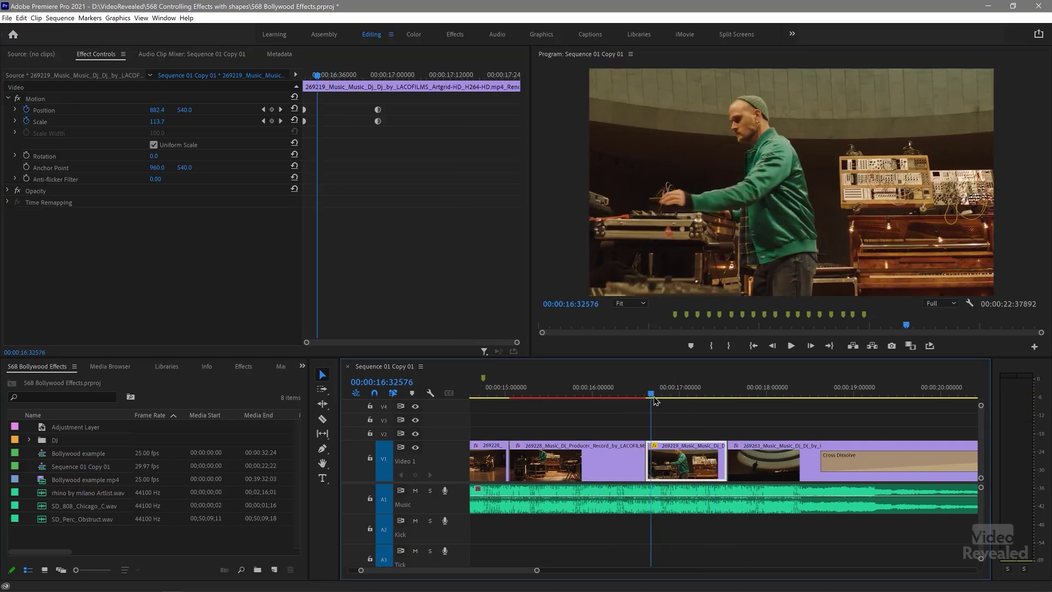
pyautogui.press('space')
pyautogui.press('space')
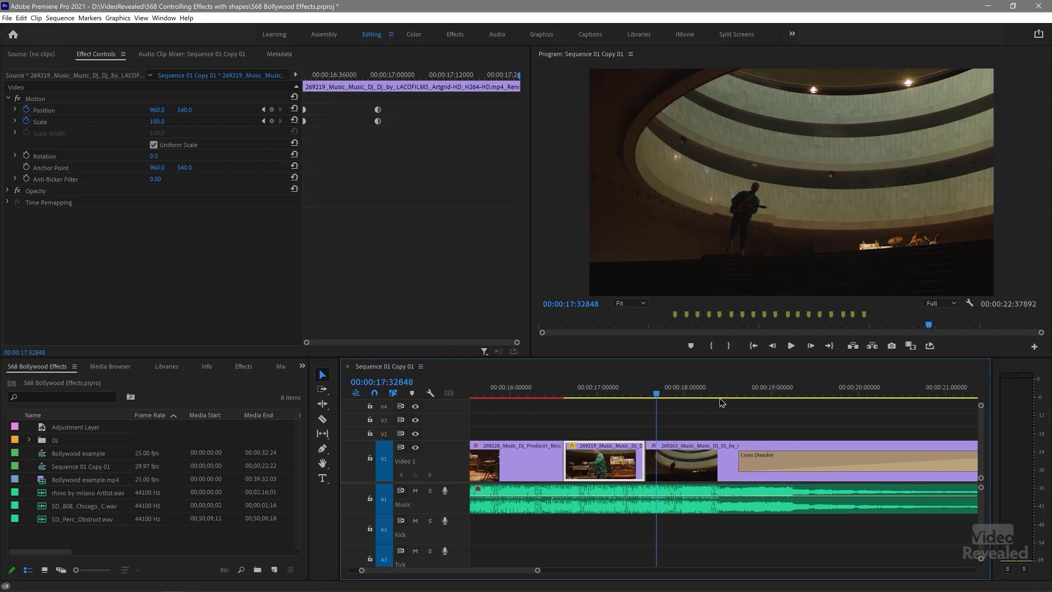
# Step: Play into the final 269263 clip, display its Transform effect's Mask (1) around the guitarist and scrub through the scaling
pyautogui.press('space')
pyautogui.click(749, 218)
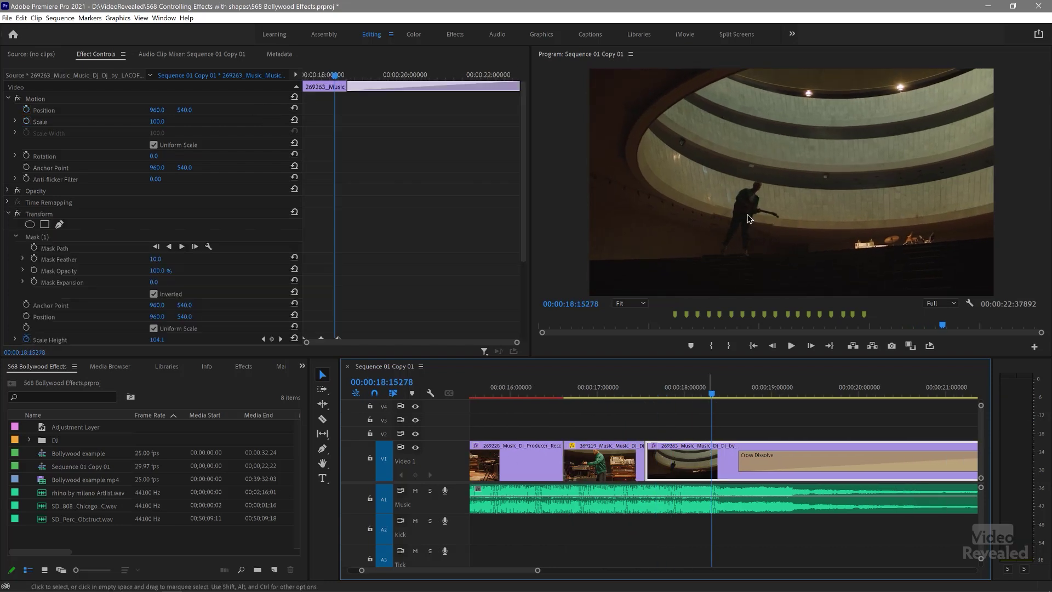
pyautogui.click(72, 238)
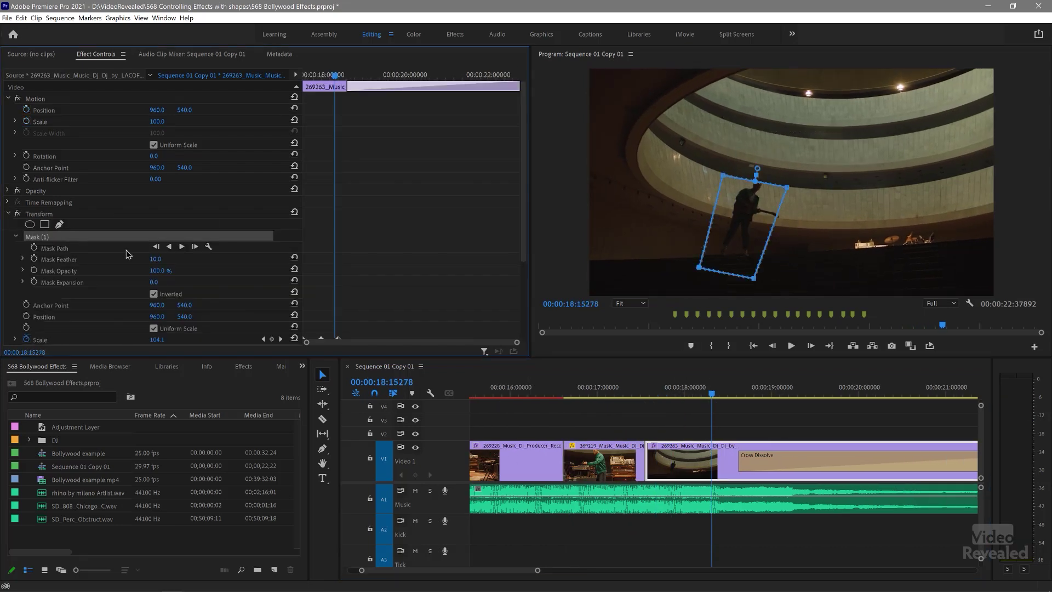
pyautogui.moveTo(720, 391); pyautogui.dragTo(694, 397)
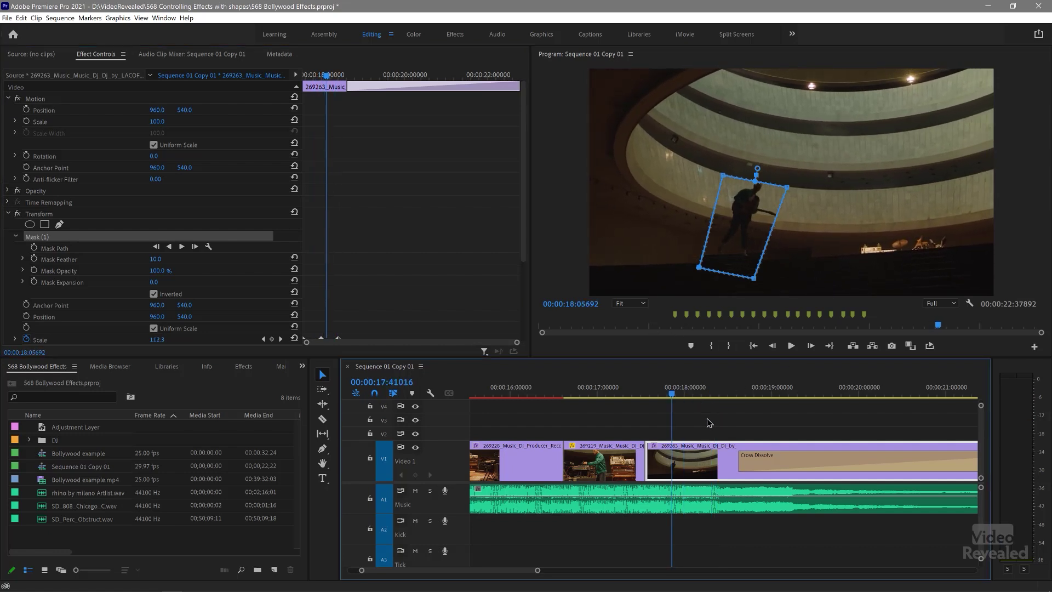
# Step: Fit the whole sequence in the timeline, play it full screen to the closing fade and exit full screen
pyautogui.press('\\')
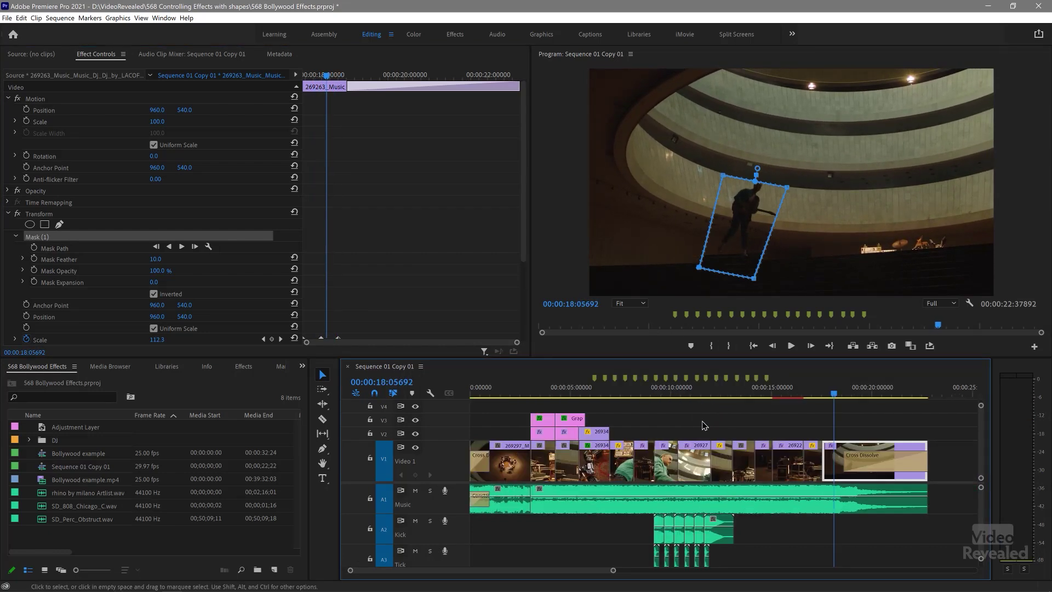
pyautogui.click(936, 424)
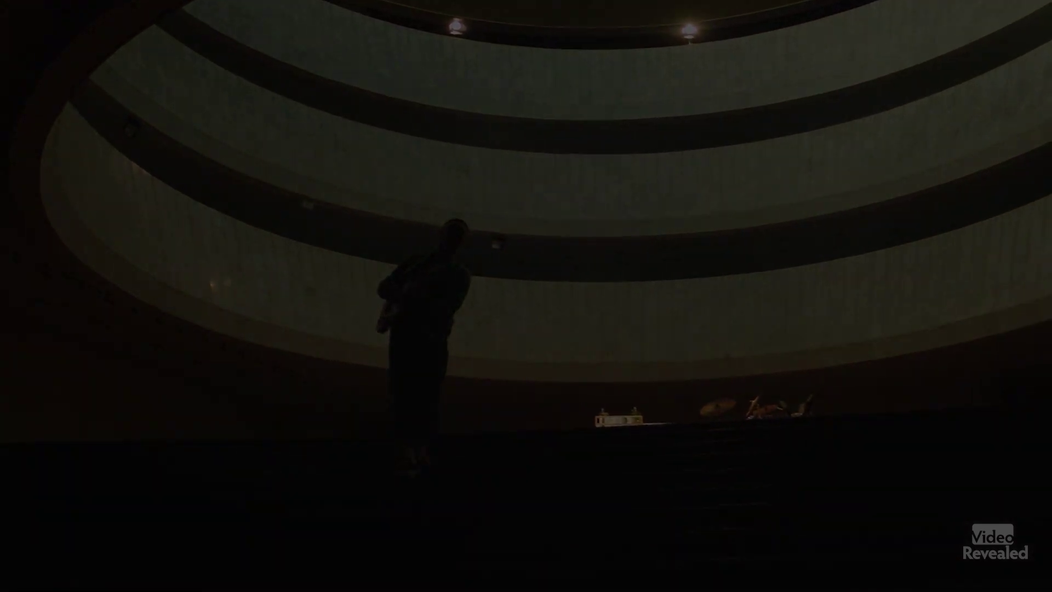
pyautogui.press('Escape')
# Step: Select clip 269221 near 00:00:08:24, collapse its Motion settings and display Mask (1) of its Transform effect
pyautogui.moveTo(604, 397); pyautogui.dragTo(640, 395)
pyautogui.click(642, 463)
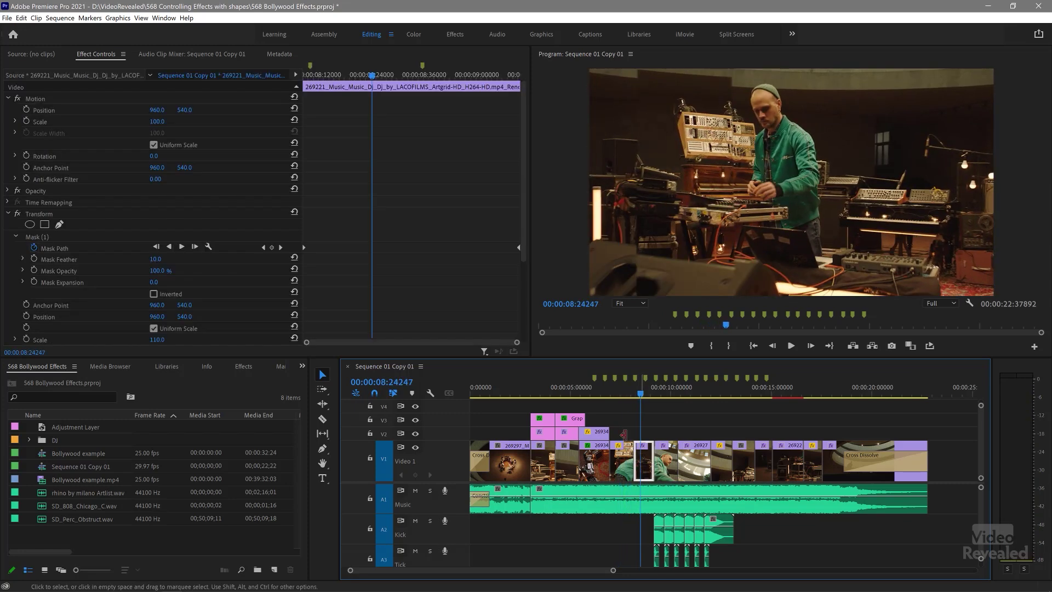
pyautogui.click(9, 98)
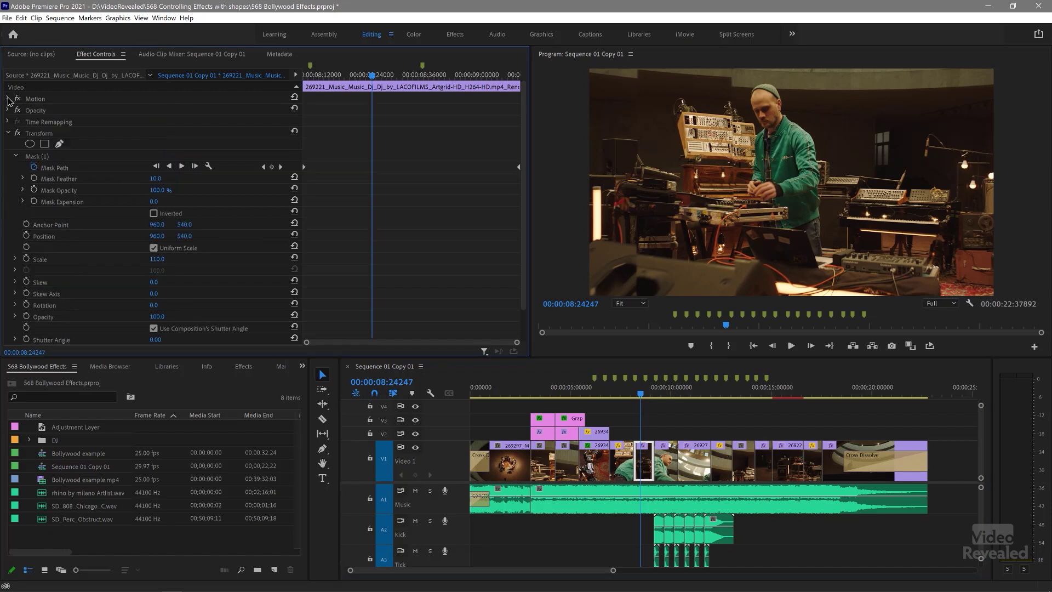
pyautogui.click(48, 136)
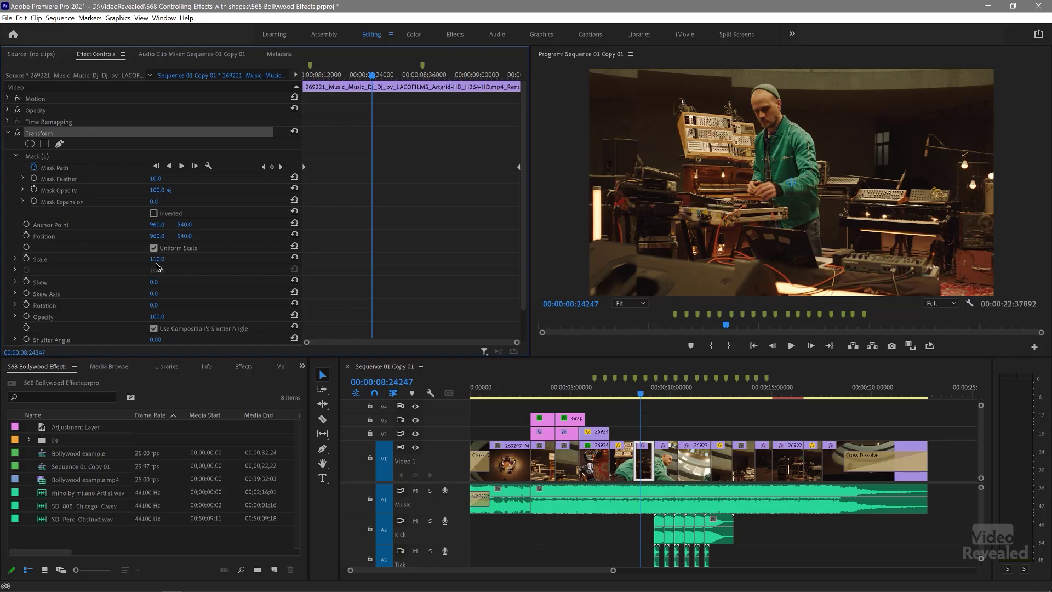
pyautogui.click(65, 158)
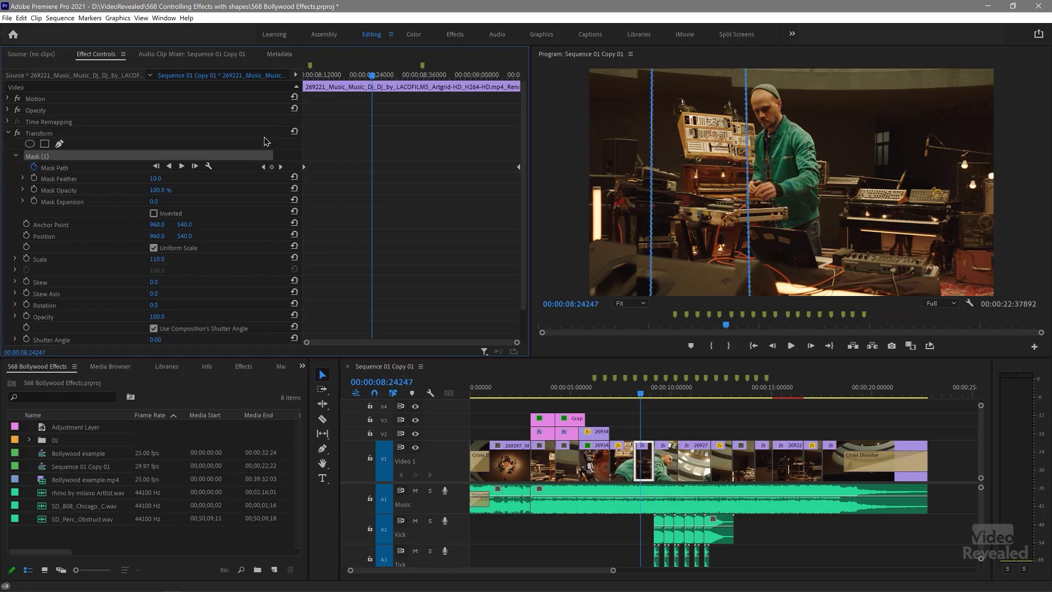
# Step: Scrub clip 269221 to review its animated Mask Path, hide the mask outline and play the clip from its start
pyautogui.moveTo(364, 84)
pyautogui.mouseDown()
pyautogui.moveTo(460, 81)
pyautogui.moveTo(371, 93)
pyautogui.mouseUp()
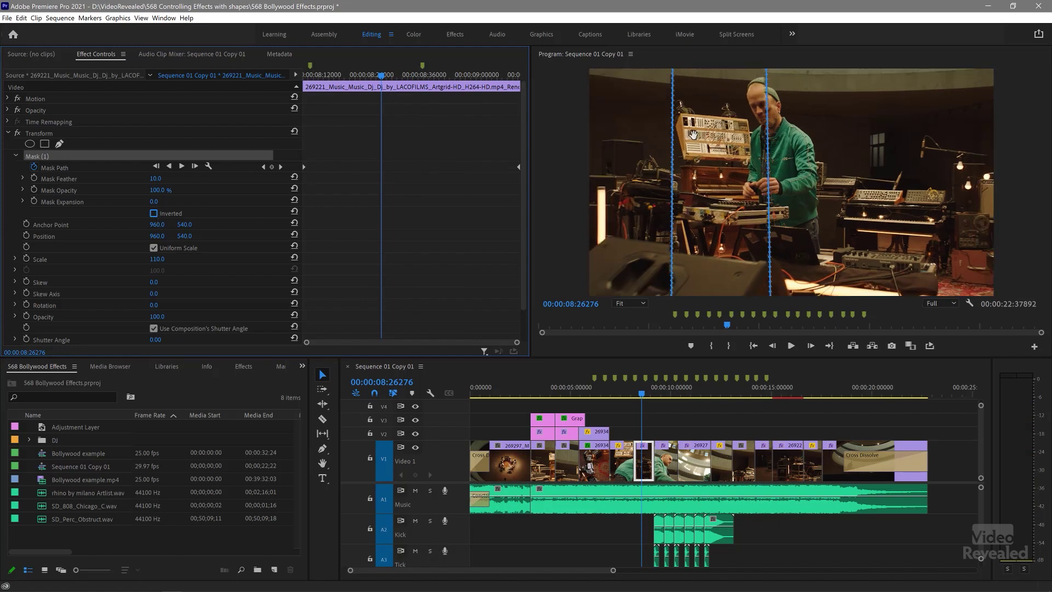
pyautogui.click(408, 244)
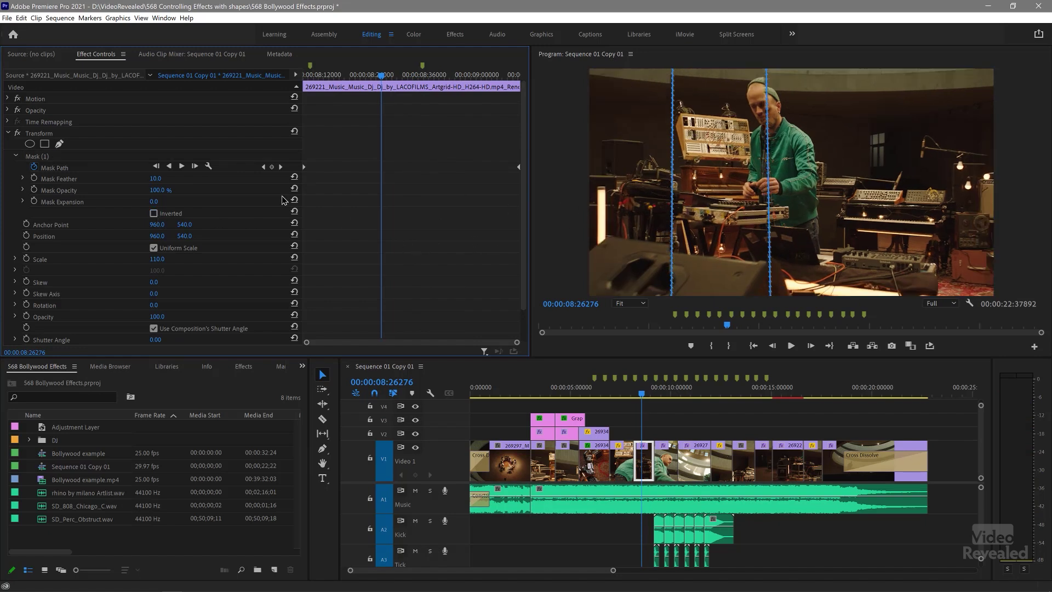
pyautogui.click(113, 126)
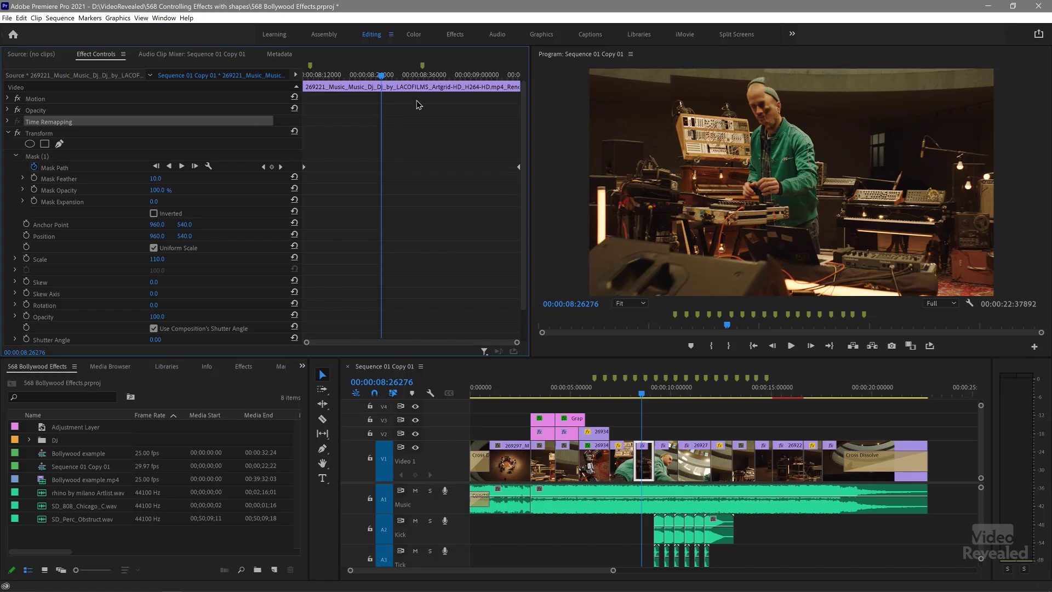
pyautogui.press('space')
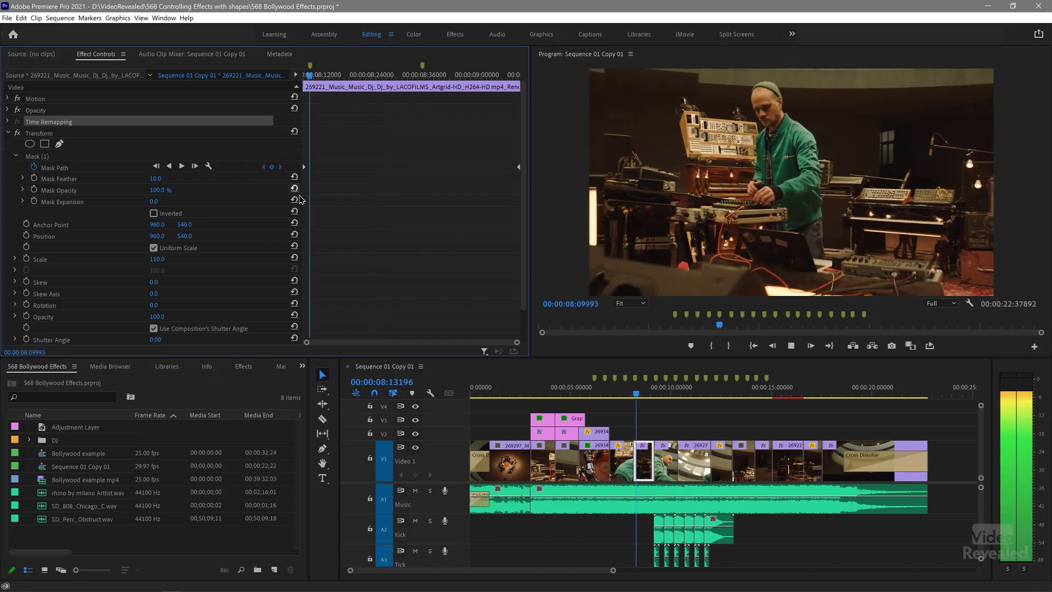